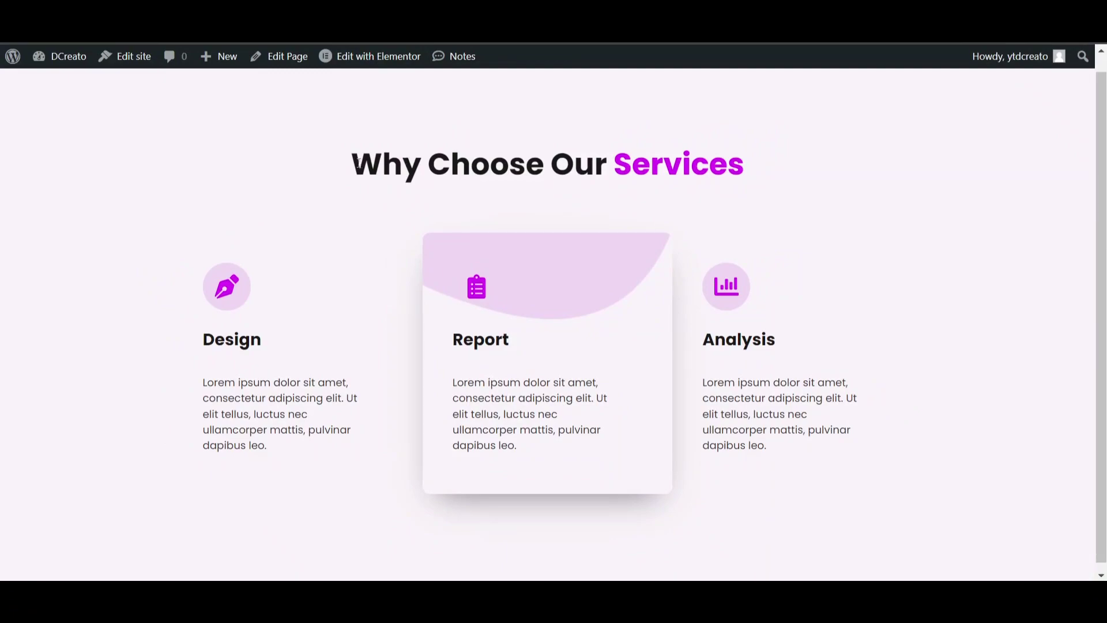
Open the page in Elementor and view the title heading's markup with its coloured 'Services' span.
left_click_drag(358, 164, 469, 181)
left_click(470, 182)
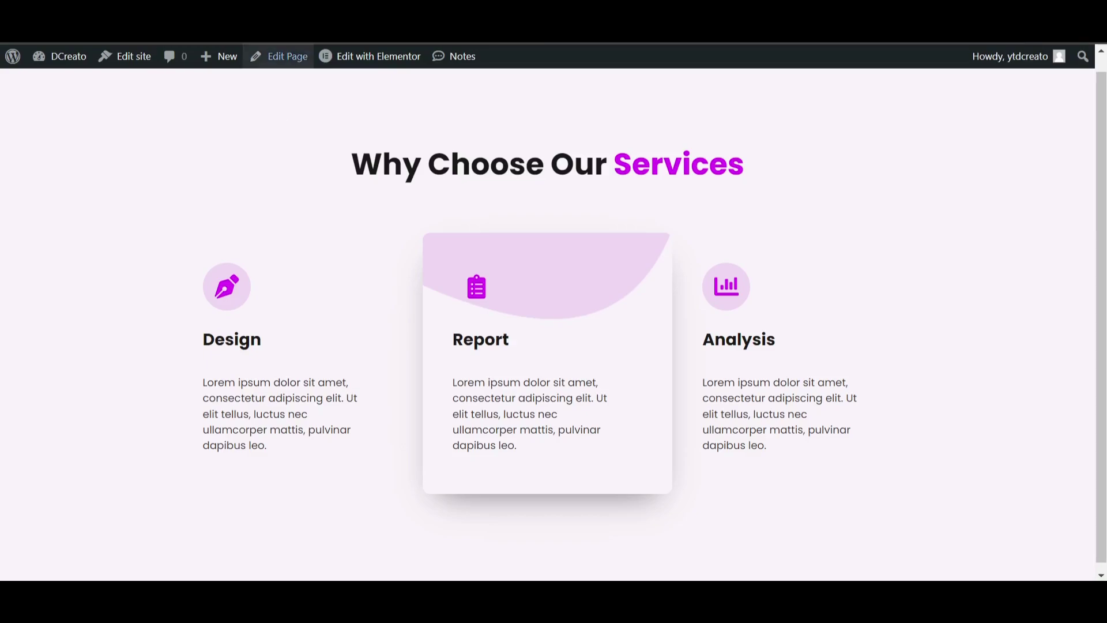
left_click(279, 56)
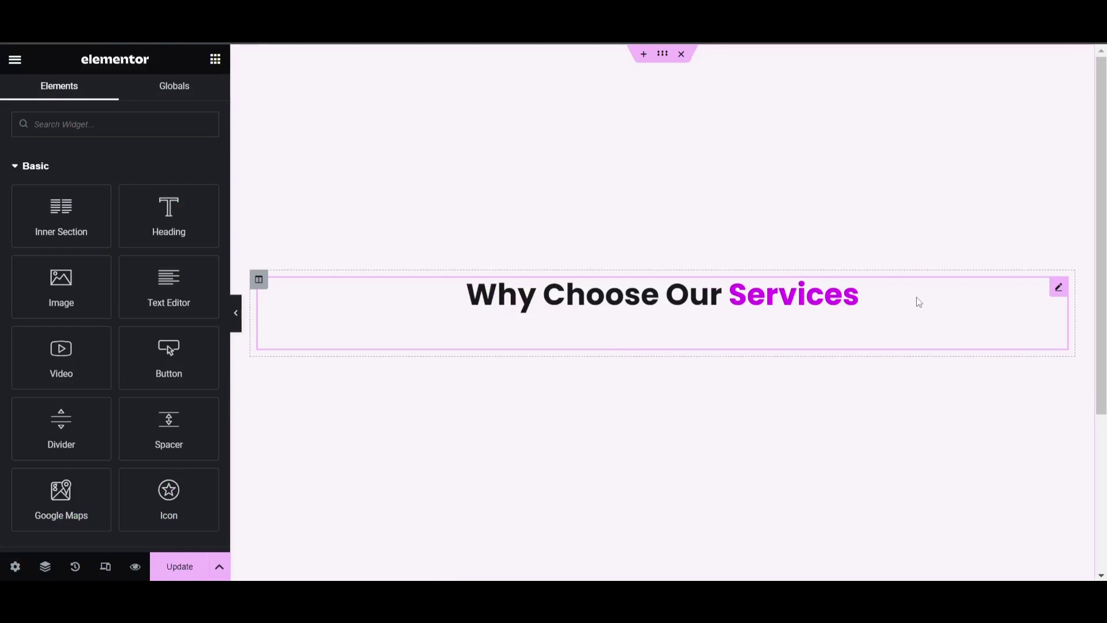
left_click(1059, 286)
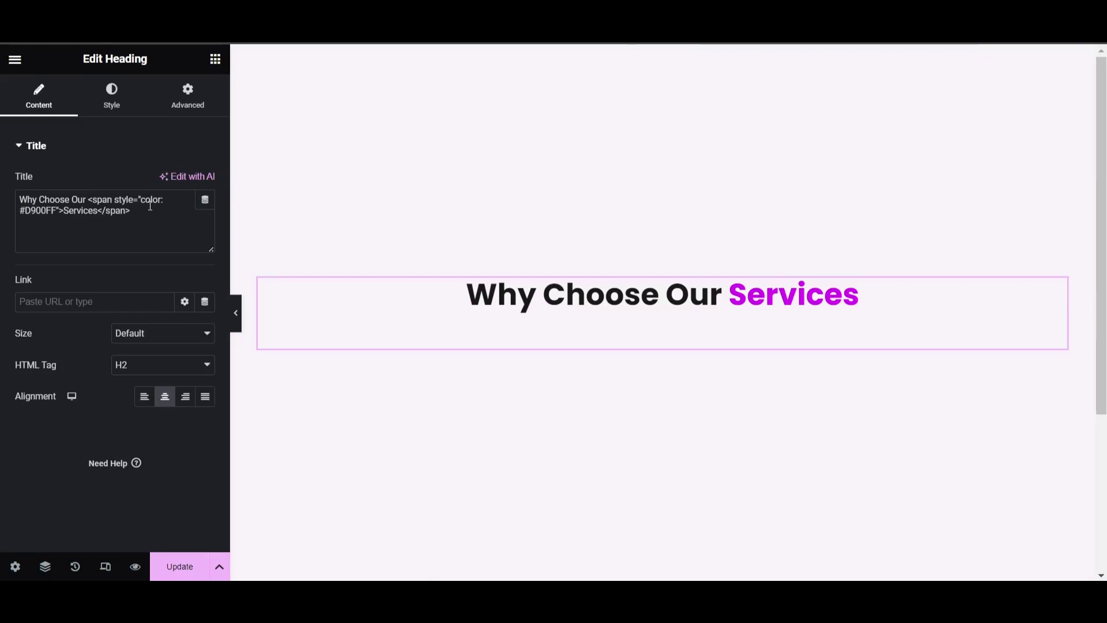
left_click_drag(124, 215, 40, 199)
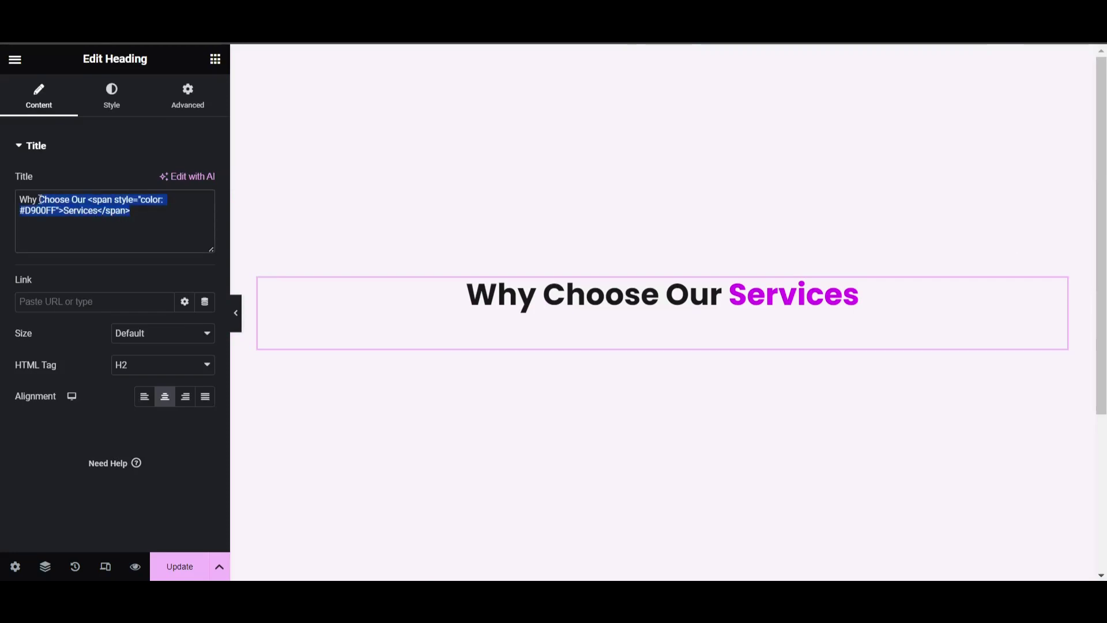
left_click(154, 225)
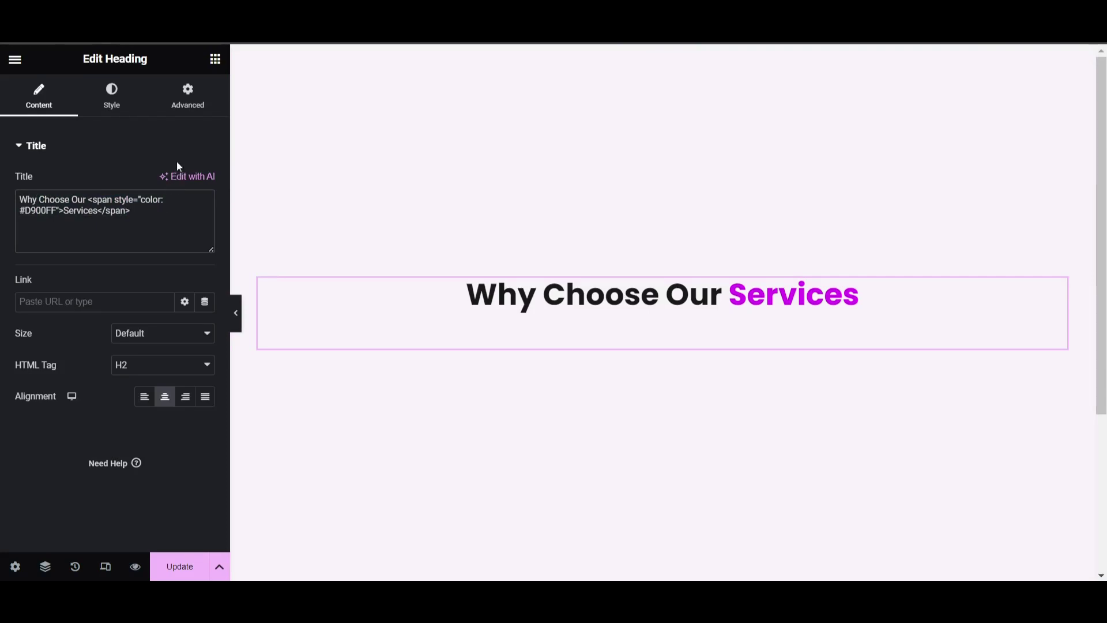
Add a two-column Inner Section below the title with a star icon in its left column.
left_click(216, 59)
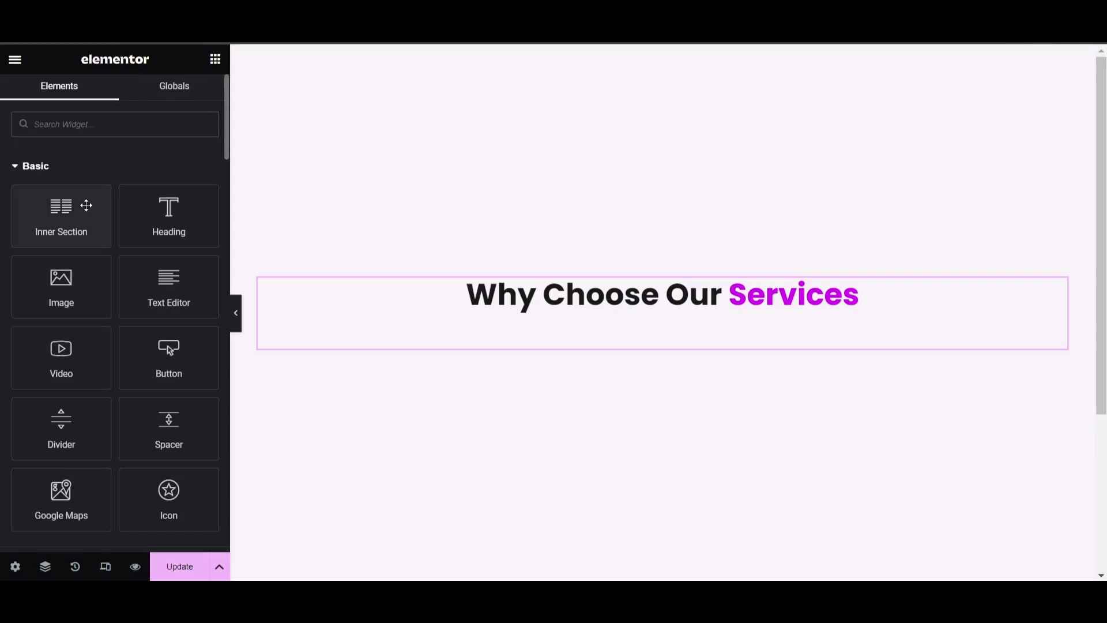
left_click_drag(86, 205, 593, 338)
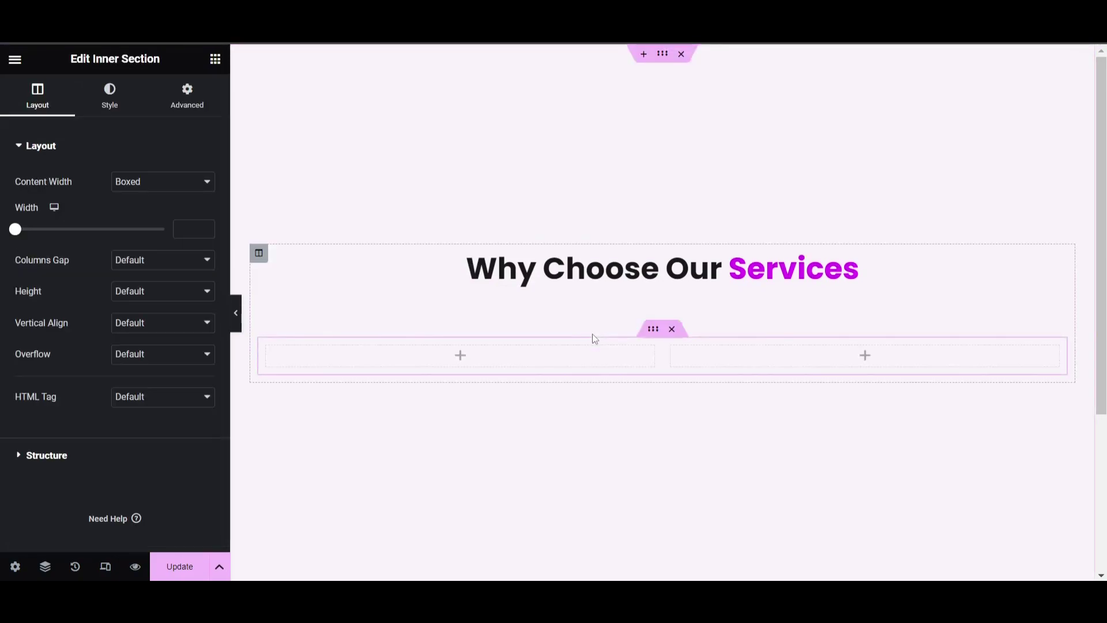
left_click(460, 356)
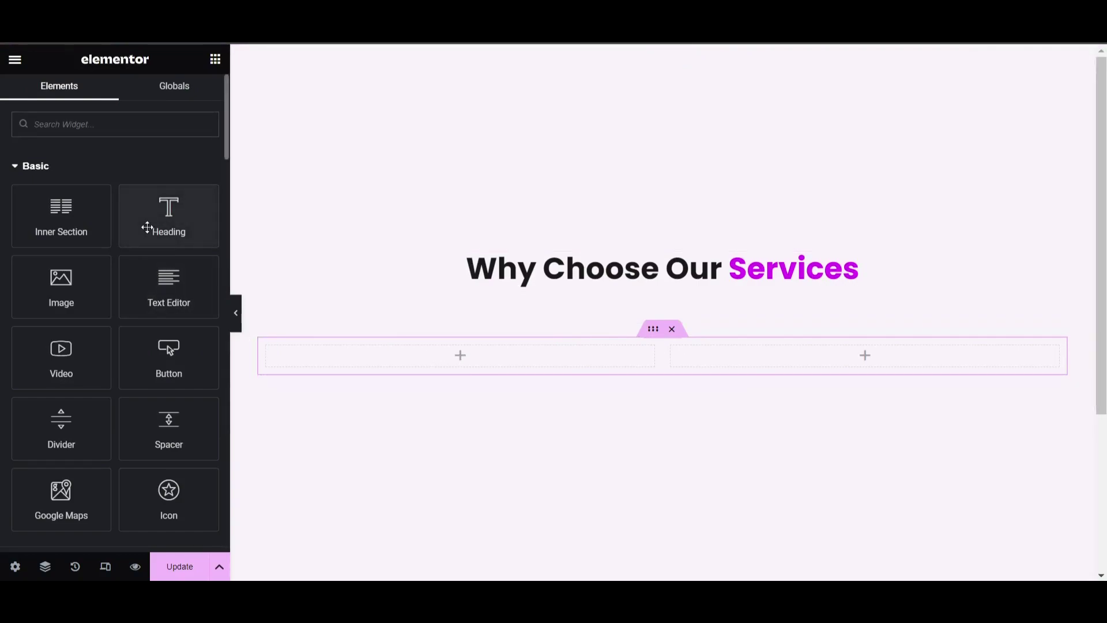
left_click_drag(164, 490, 461, 360)
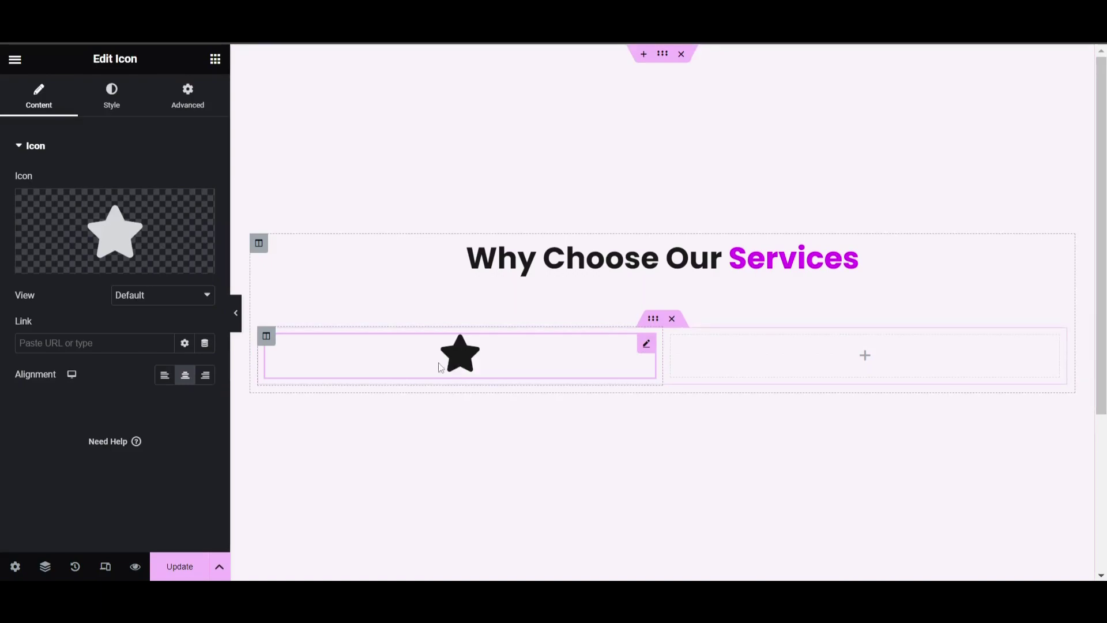
Add a heading under the star, delete the stray full-width heading, and add a Lorem ipsum paragraph.
left_click(215, 59)
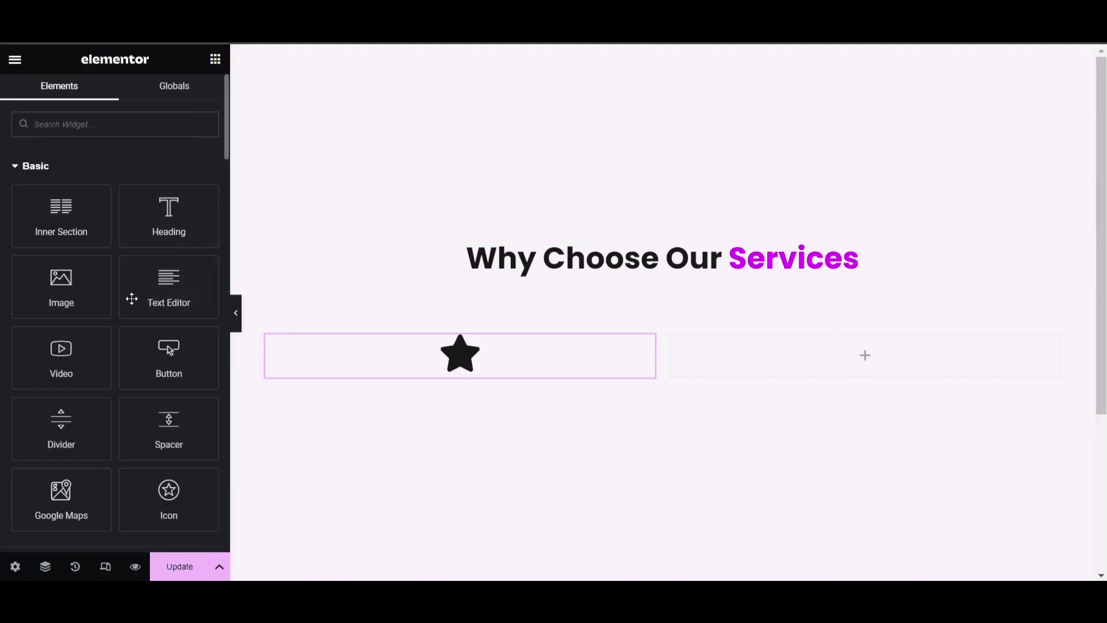
left_click_drag(153, 223, 409, 359)
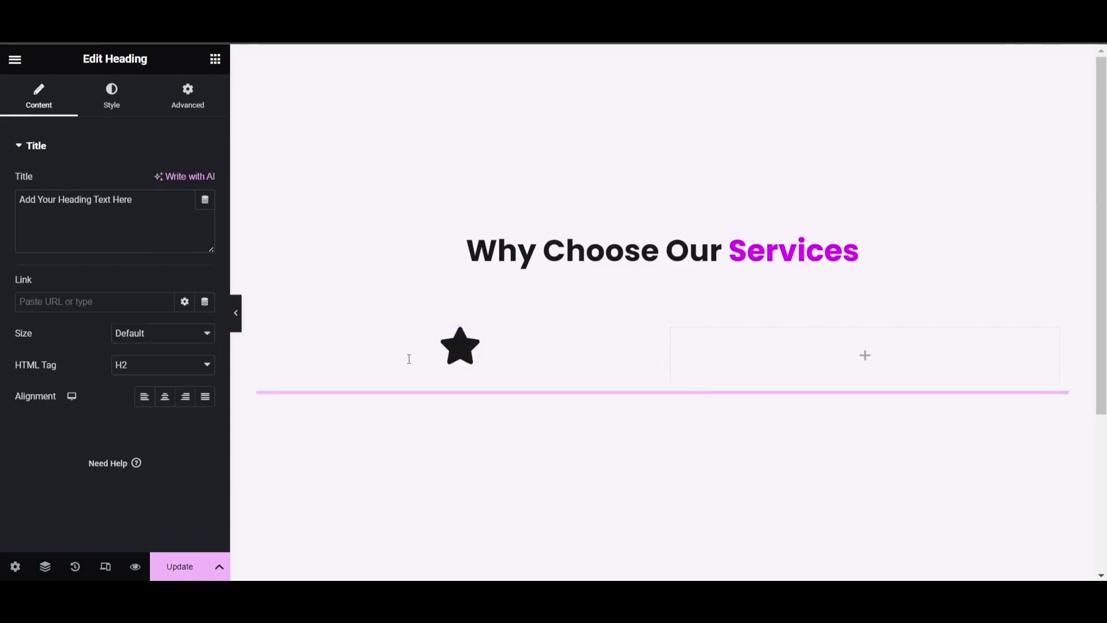
right_click(617, 473)
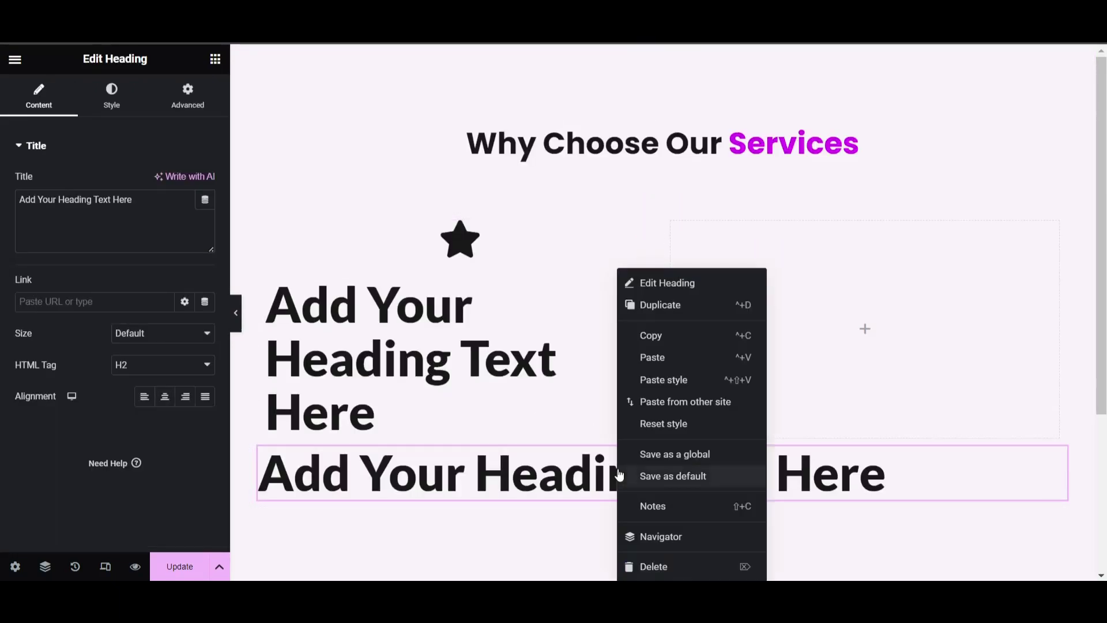
left_click(641, 566)
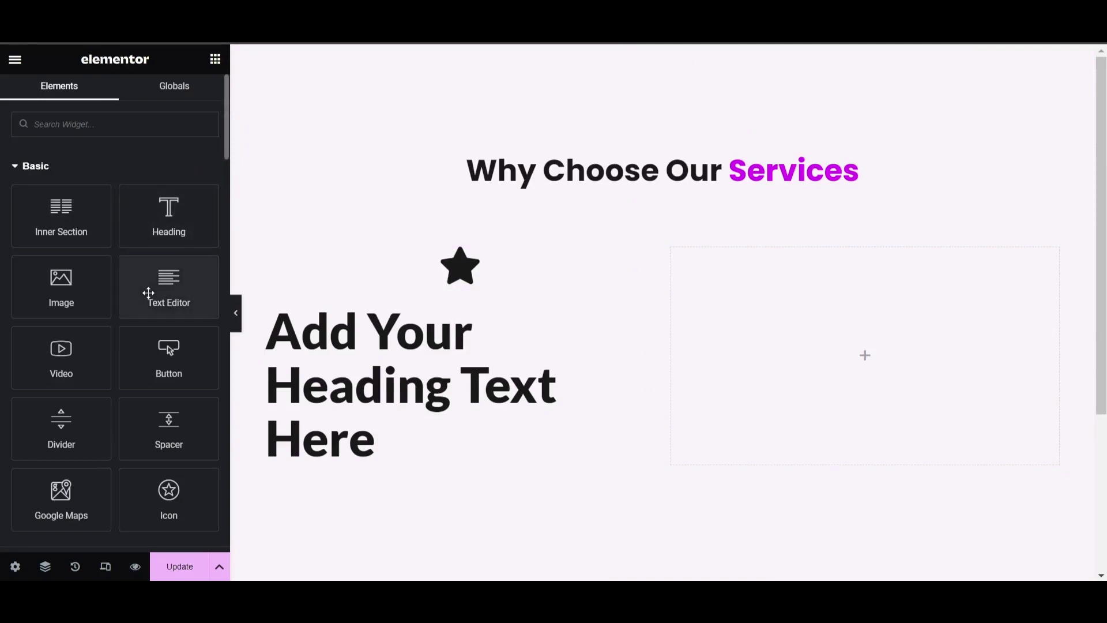
left_click_drag(148, 293, 381, 456)
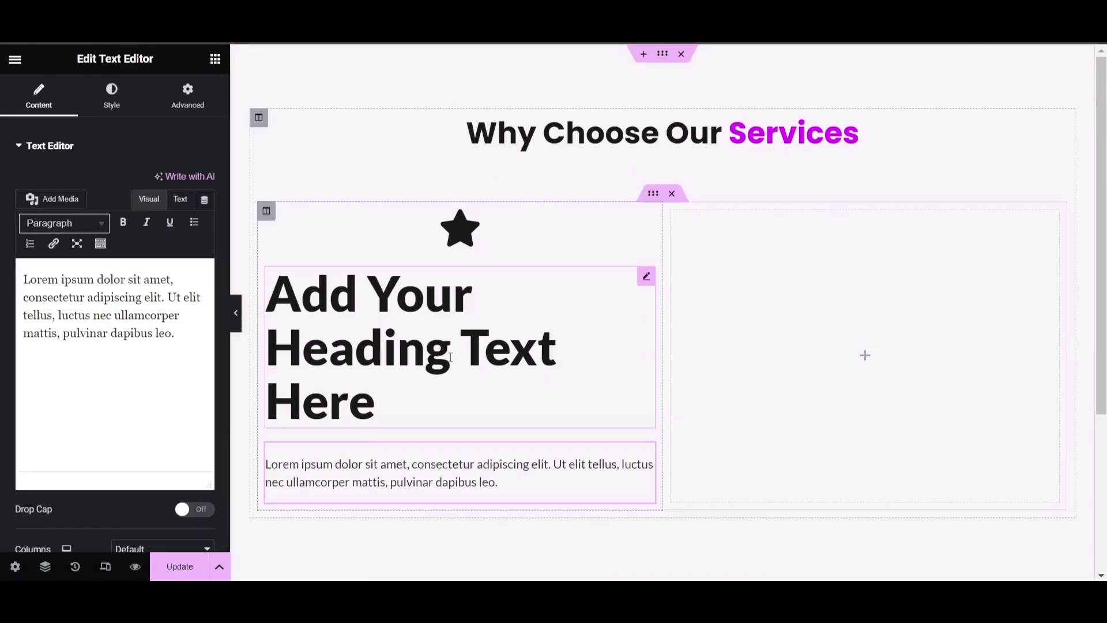
Set the card heading's typography to Poppins, weight 600 Semi Bold, size 25.
left_click(462, 386)
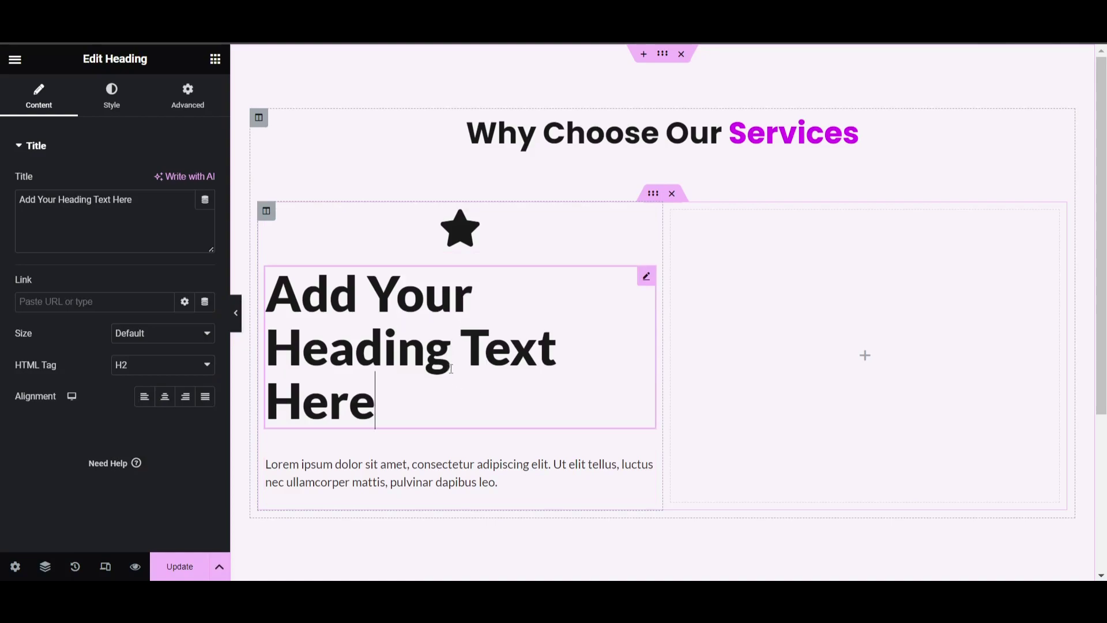
left_click(111, 97)
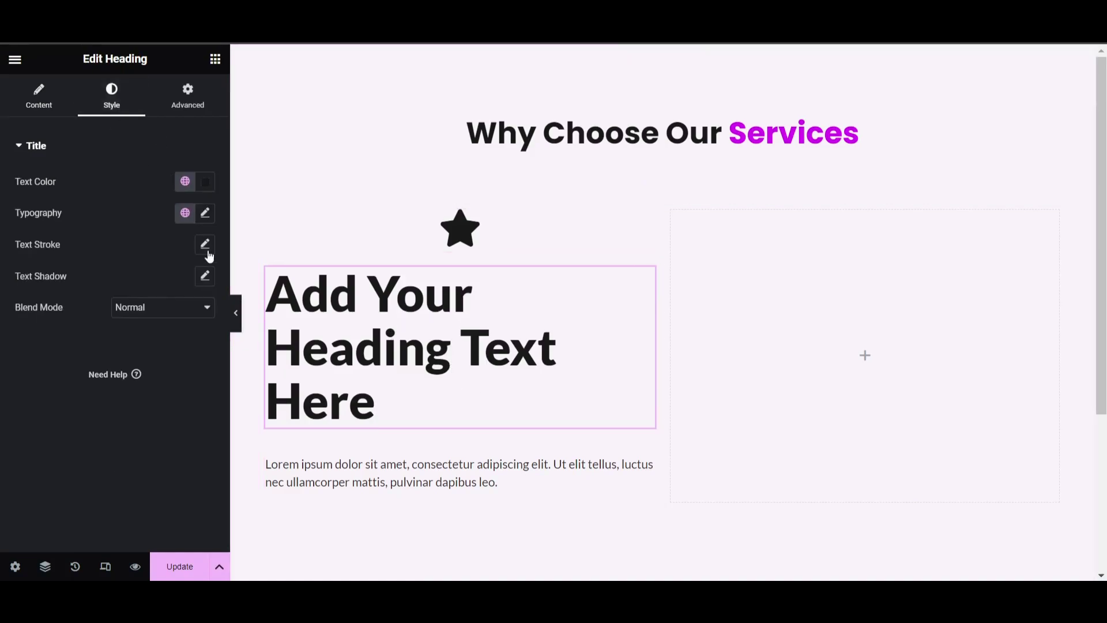
left_click(205, 212)
left_click(140, 284)
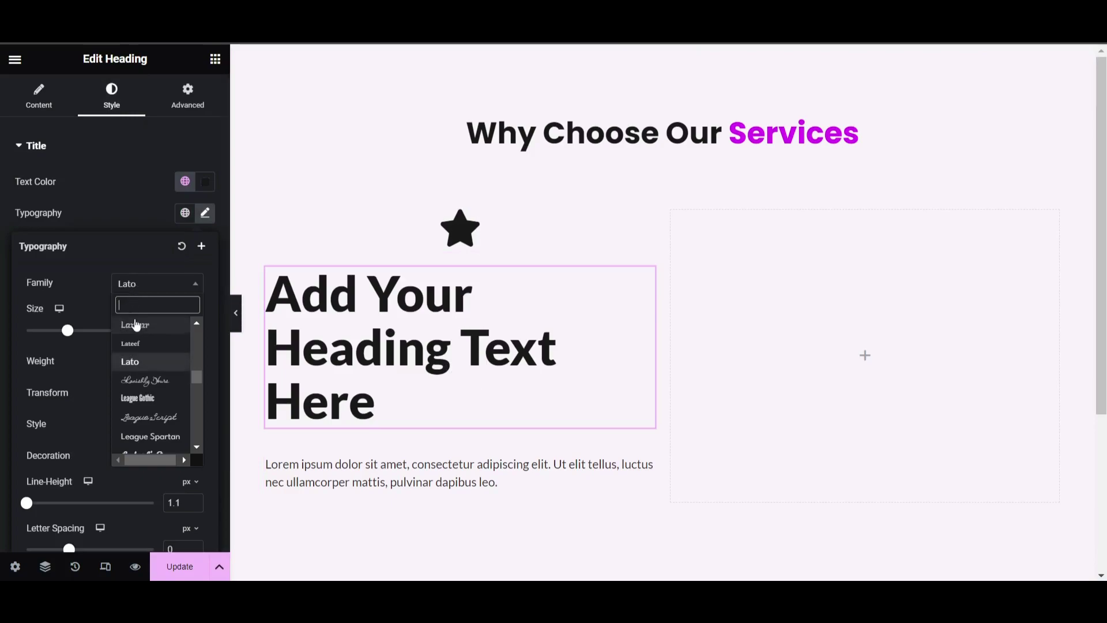
type("pop")
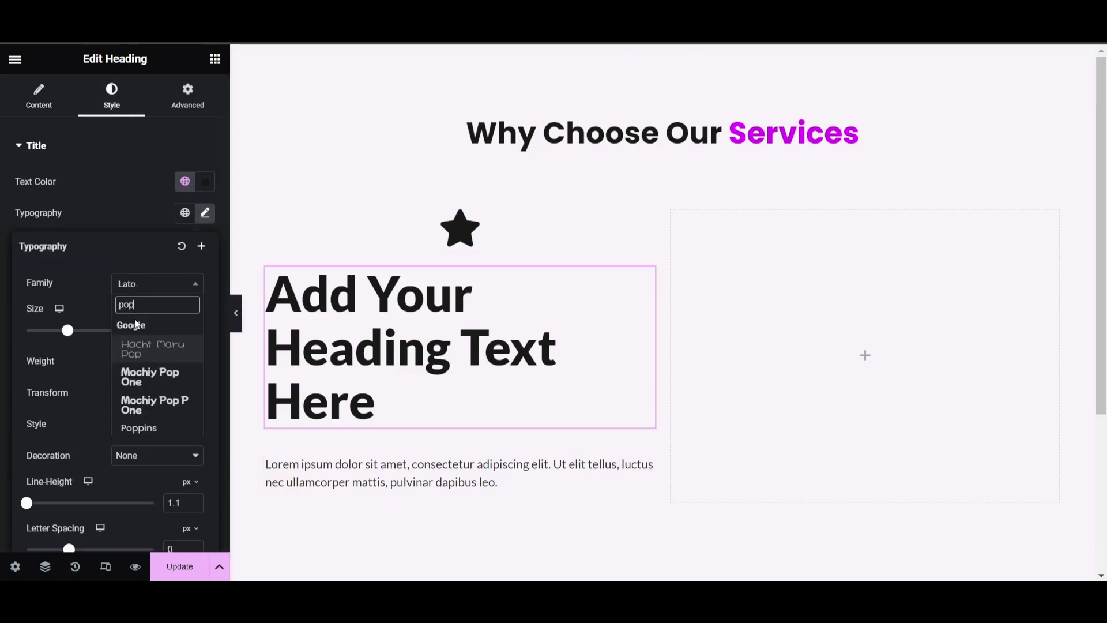
left_click(144, 427)
left_click(158, 368)
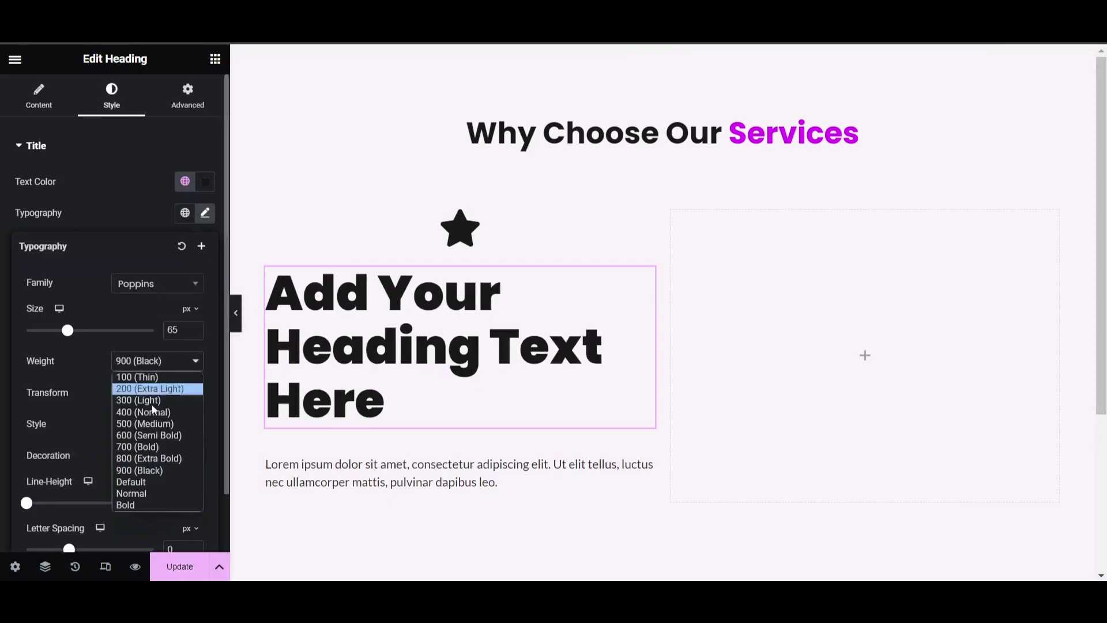
left_click(154, 459)
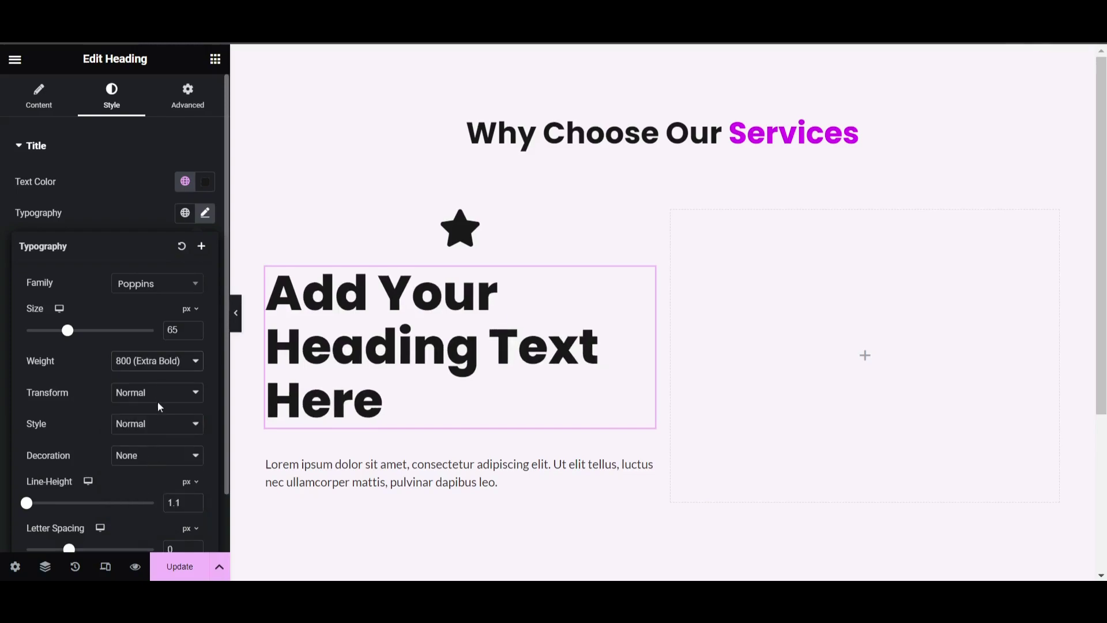
left_click(160, 366)
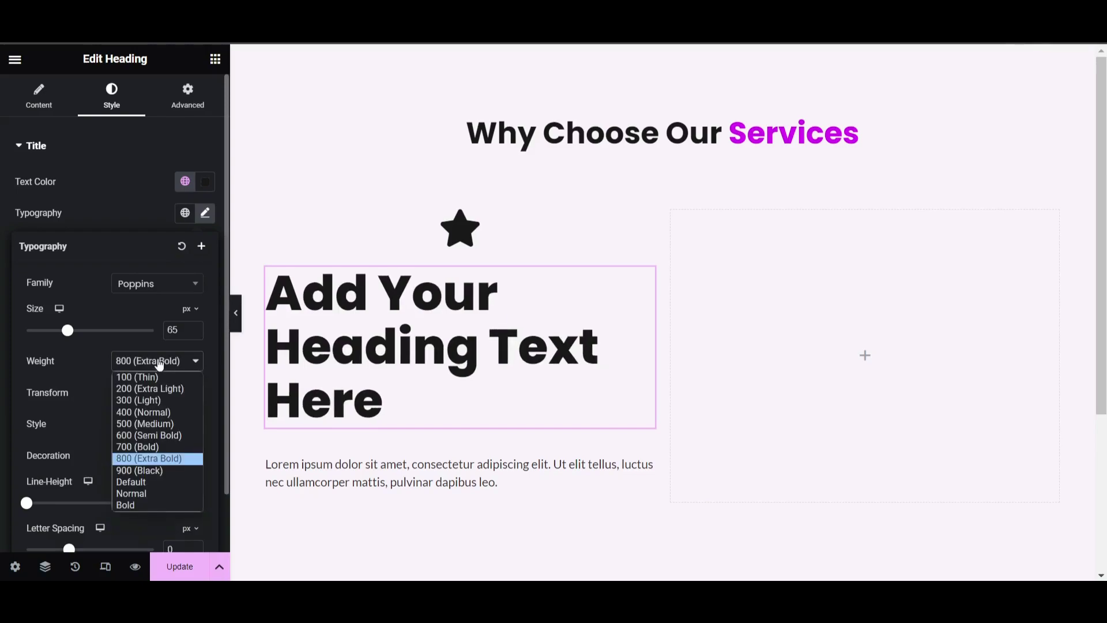
left_click(173, 435)
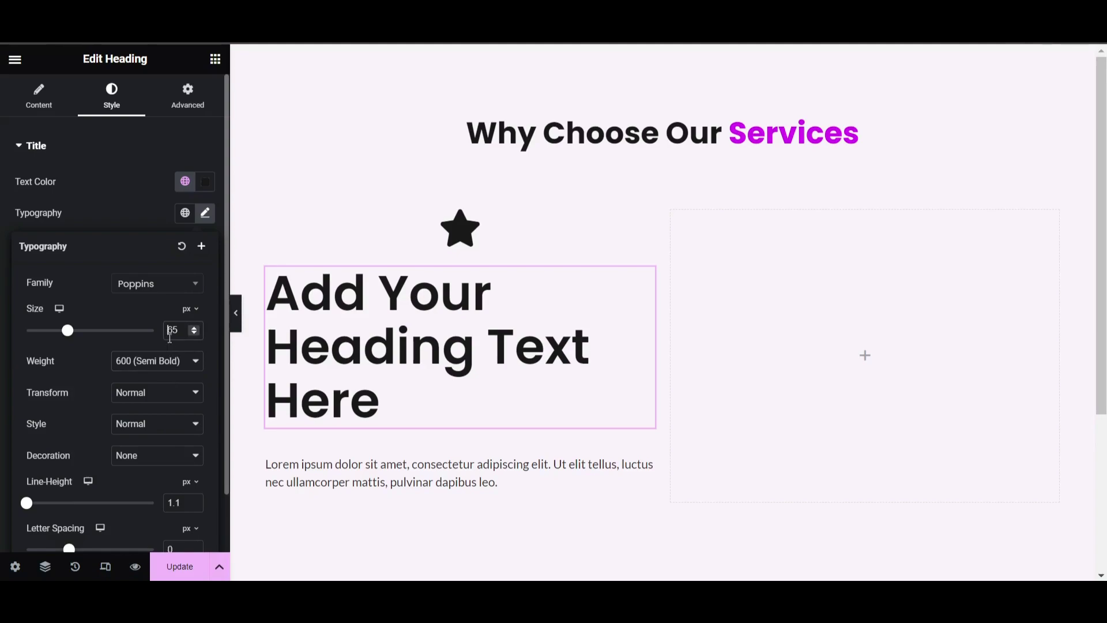
type("25")
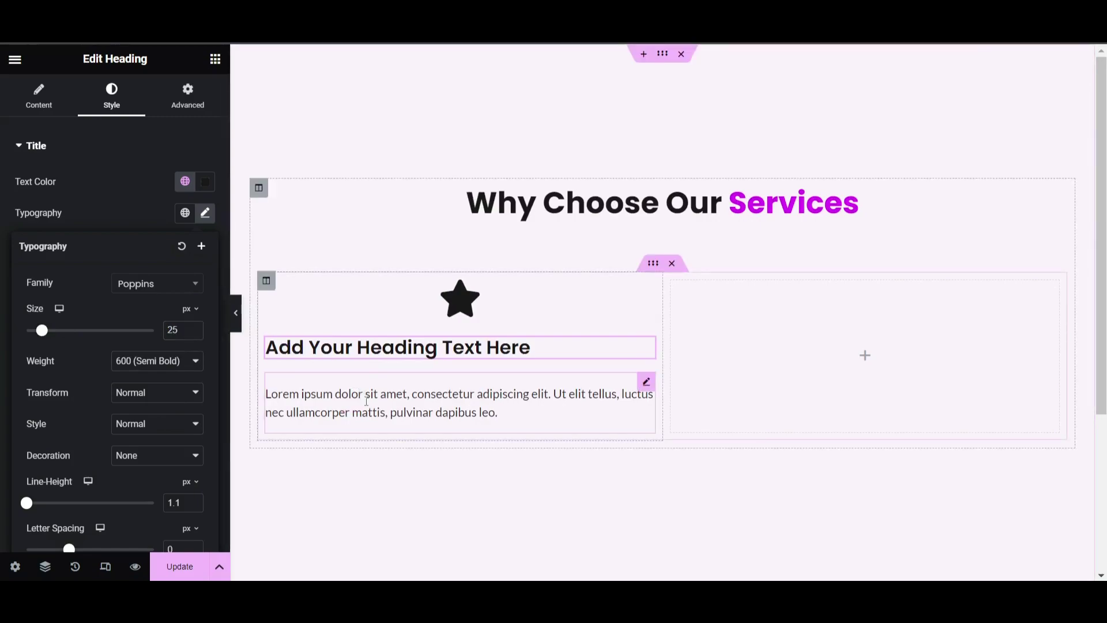
Change the Lorem ipsum paragraph's font family to Poppins.
left_click(274, 381)
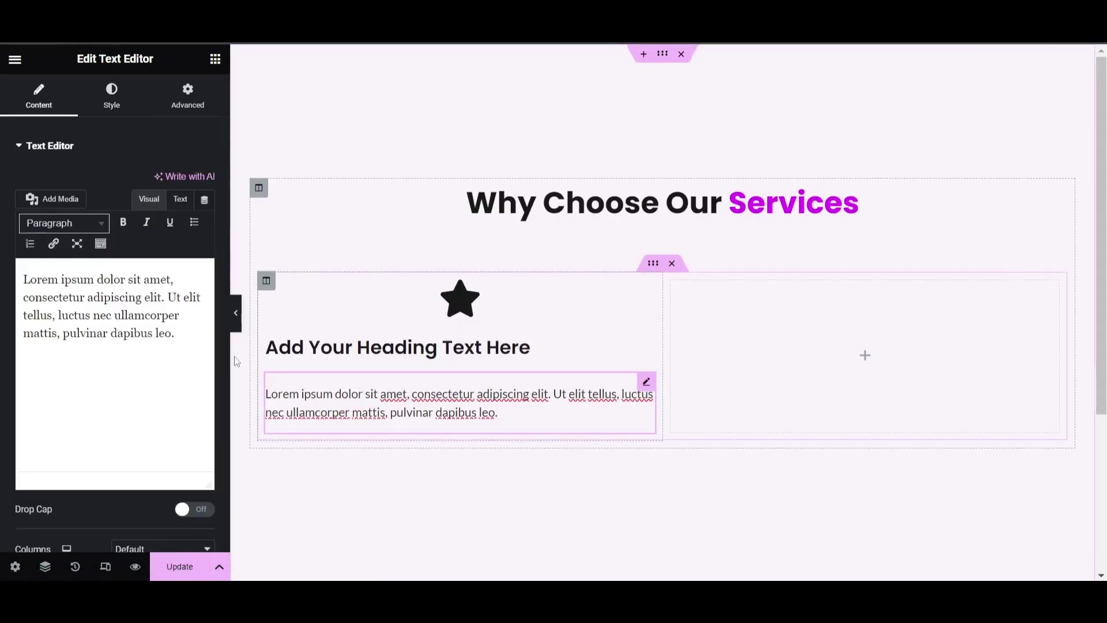
left_click(111, 95)
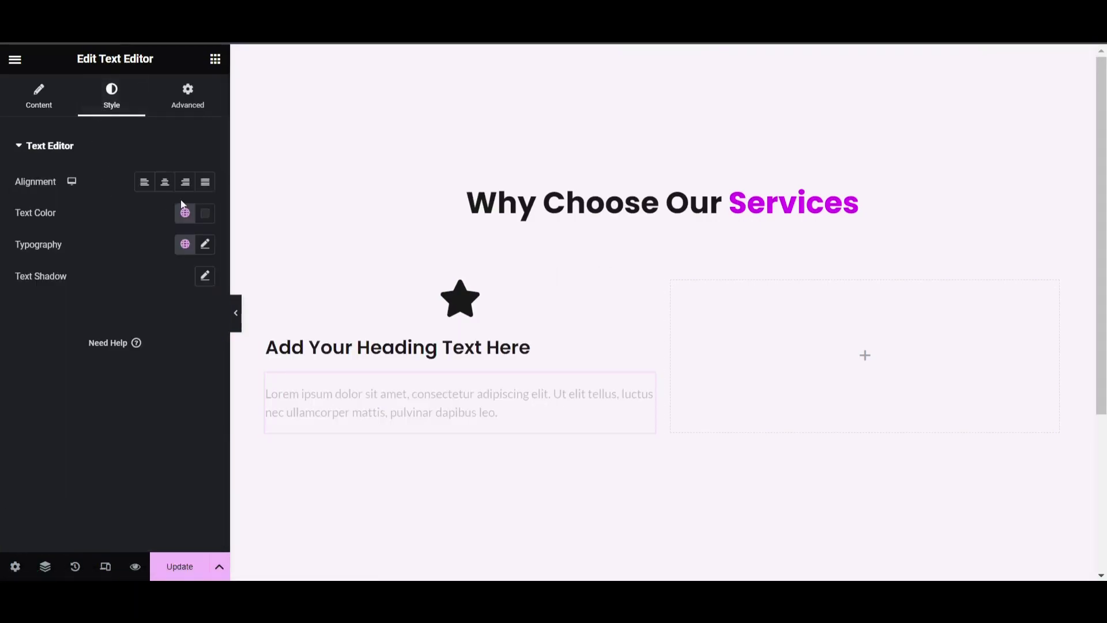
left_click(205, 244)
left_click(151, 315)
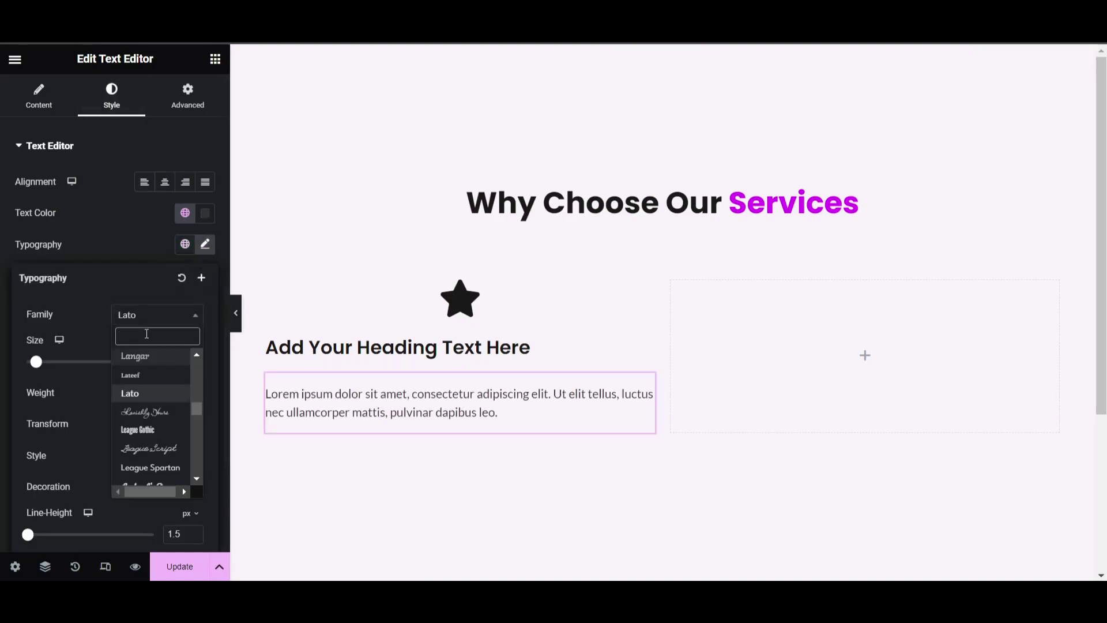
type("[")
key("BackSpace")
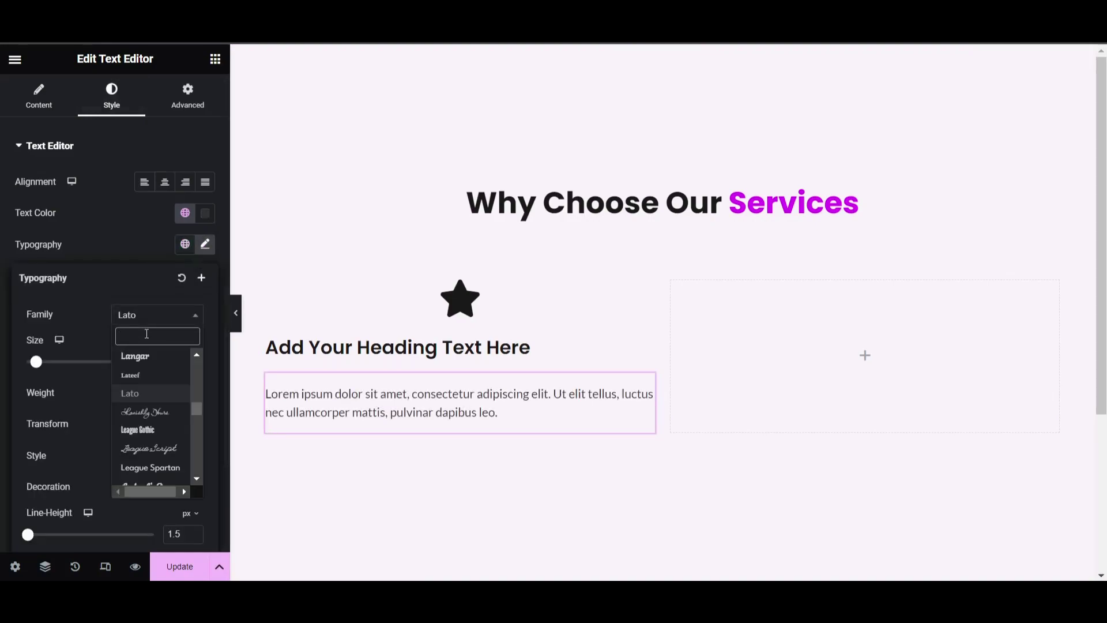
type("poppins")
key("Return")
left_click(362, 311)
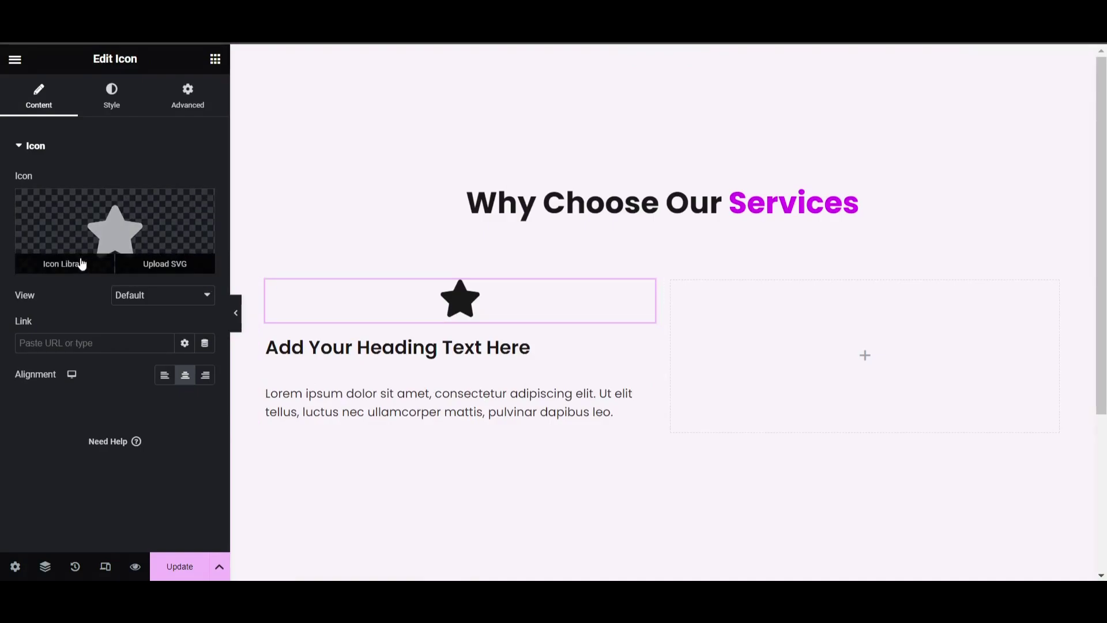
Replace the star with the Pen nib icon from the Icon Library and left-align it.
left_click(81, 264)
type("pen")
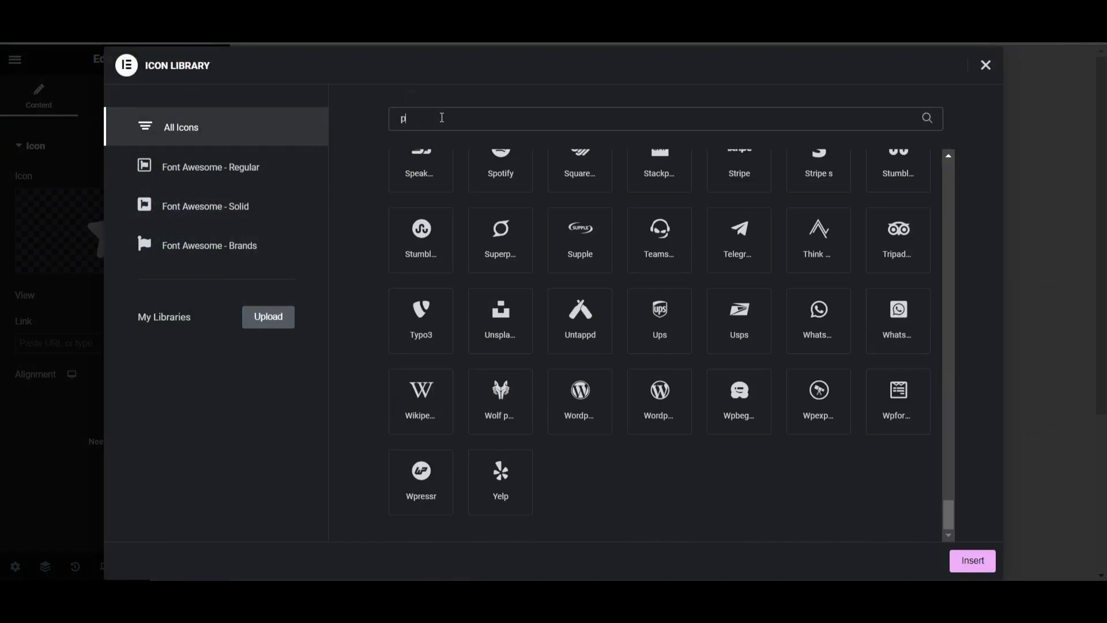
left_click(425, 378)
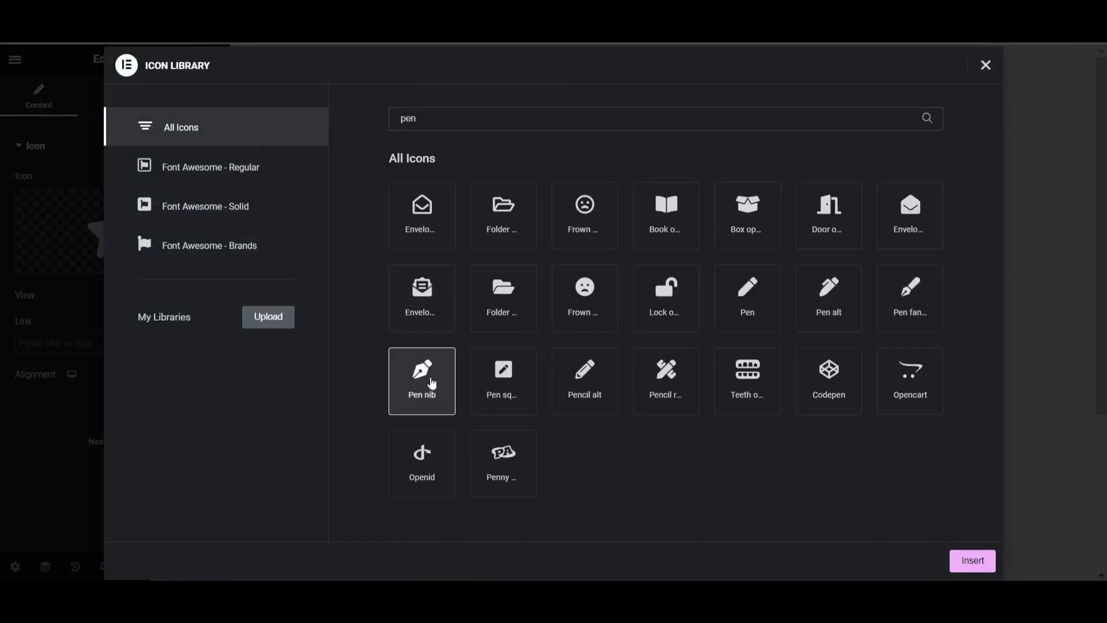
left_click(973, 560)
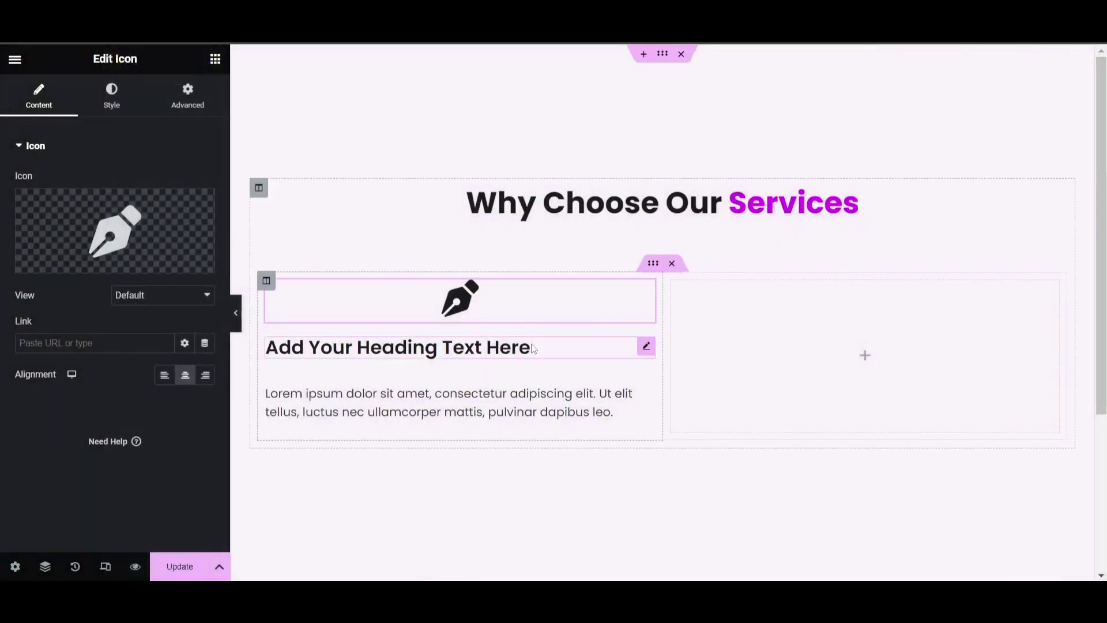
left_click(167, 377)
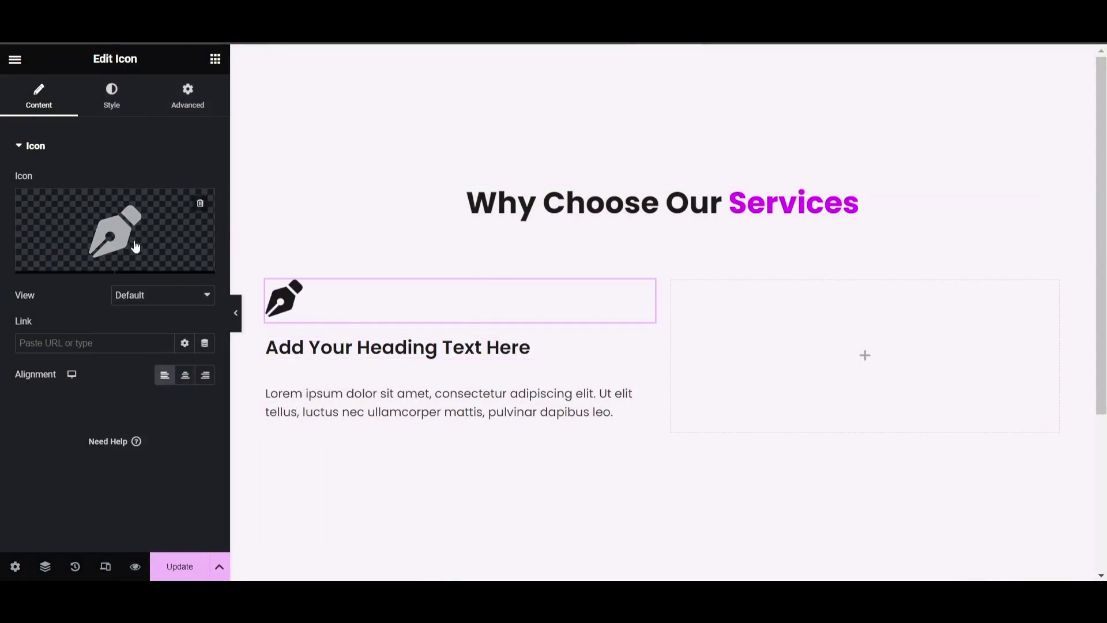
left_click(115, 106)
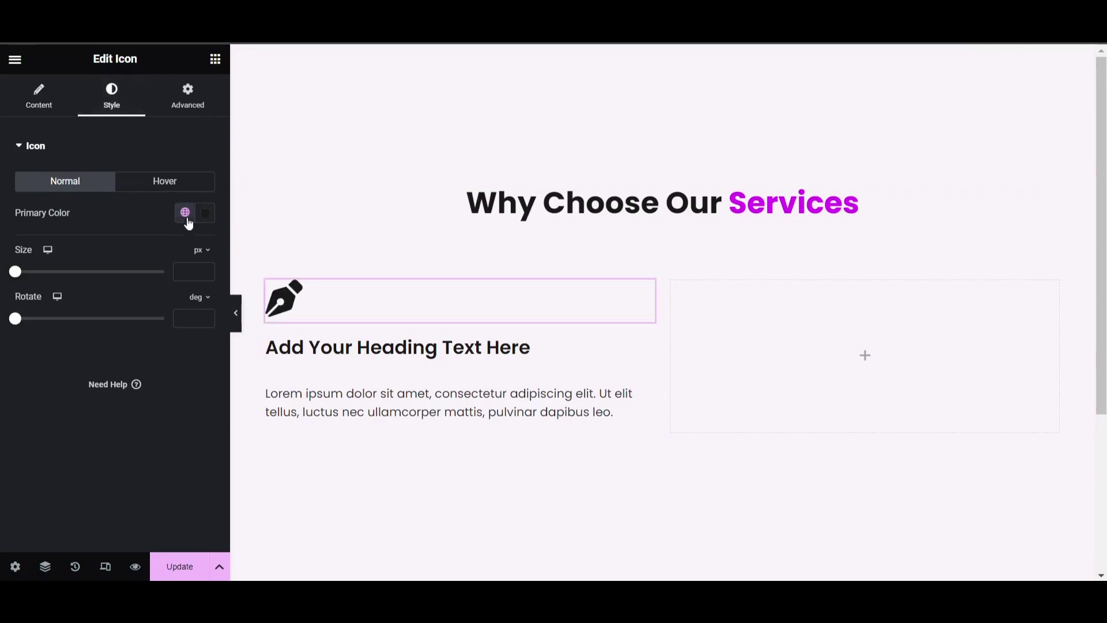
Make the icon Stacked with a circle shape and set its size to 30.
left_click(52, 115)
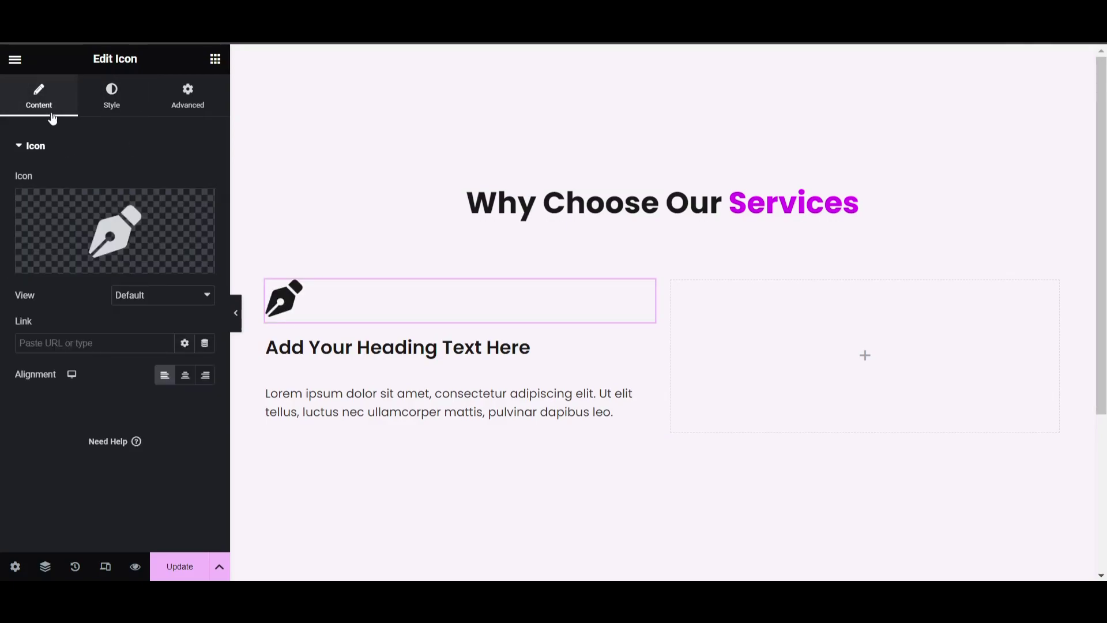
left_click(125, 297)
left_click(131, 320)
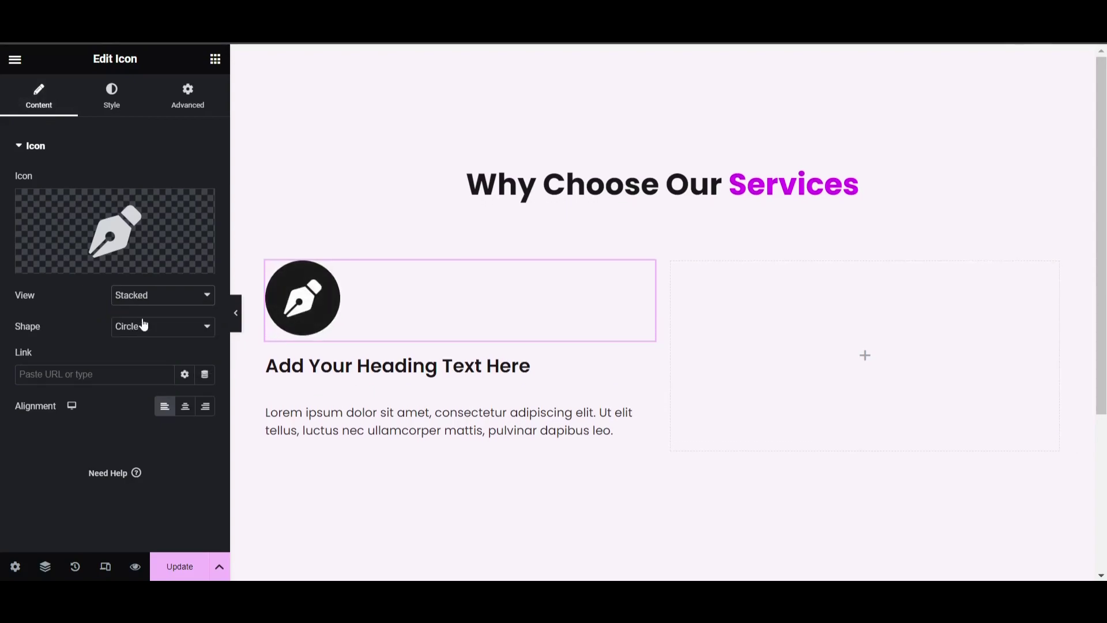
left_click(111, 95)
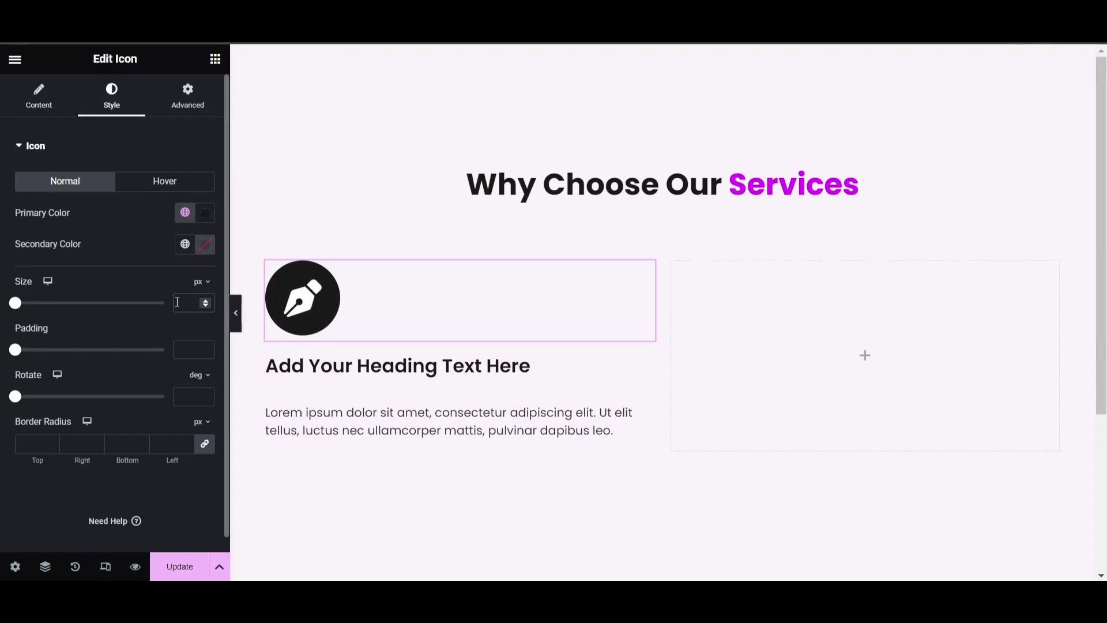
left_click(178, 302)
type("30")
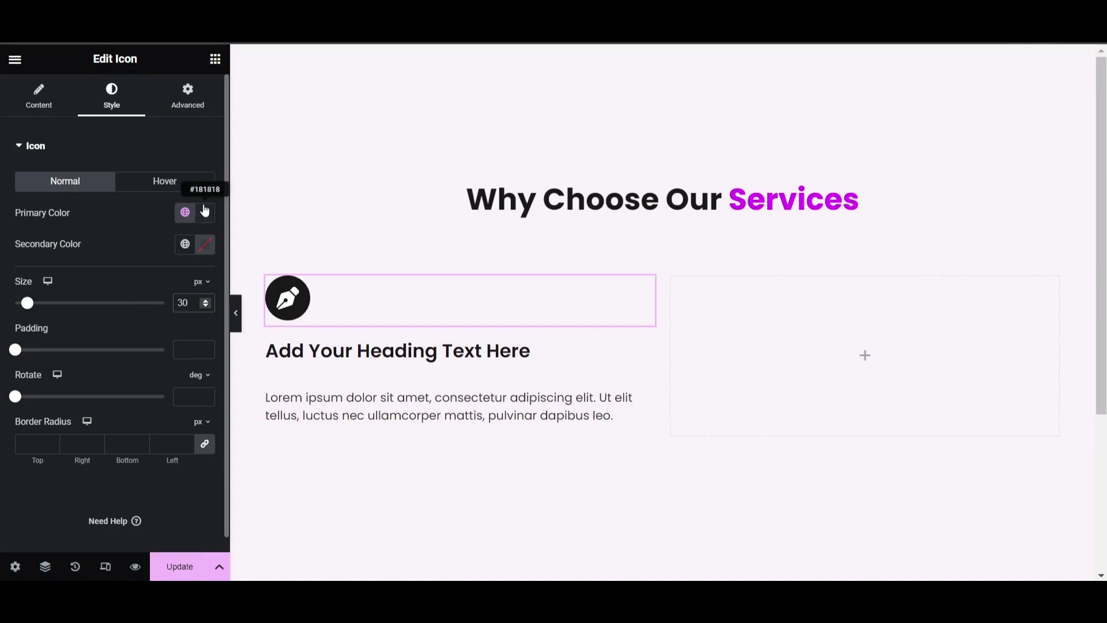
Set the icon's primary colour to Theme accent color and secondary to Main theme color.
left_click(185, 212)
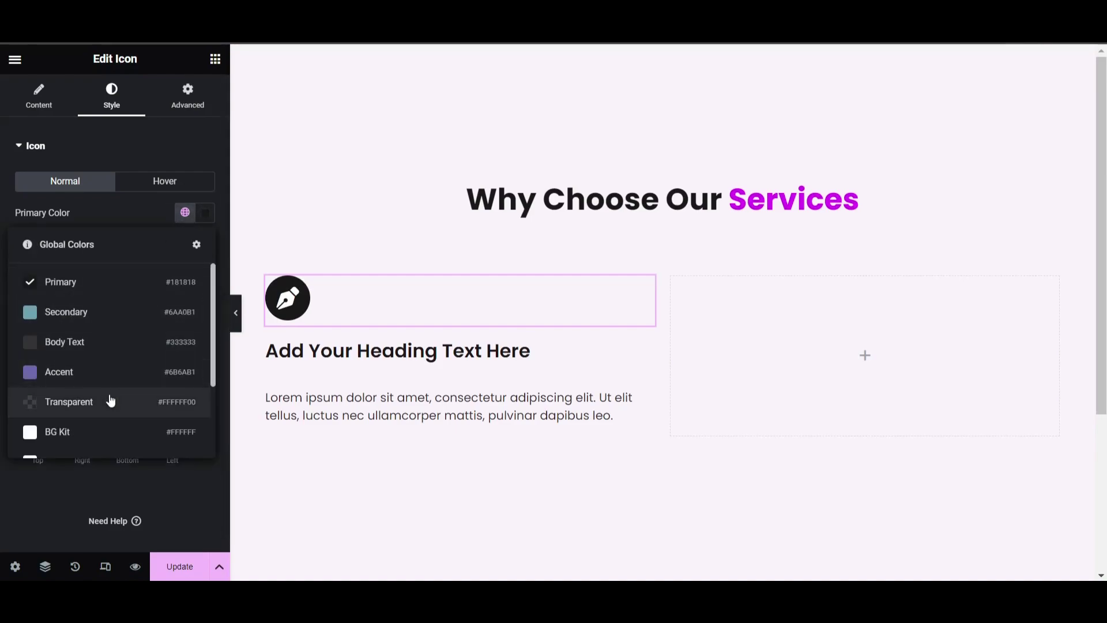
scroll(110, 398, "down", 2)
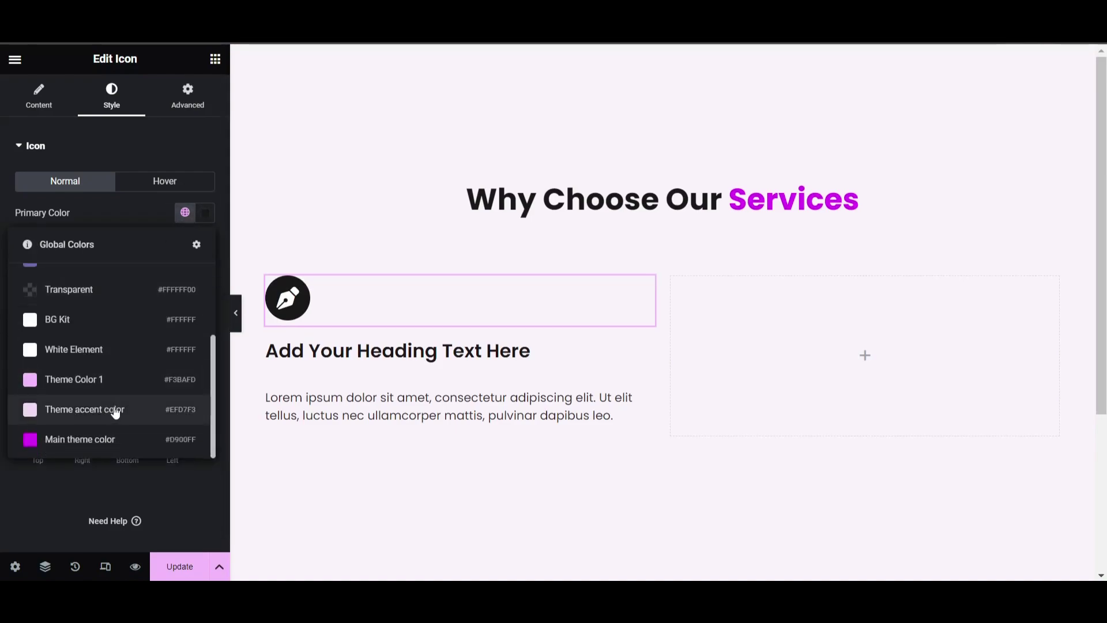
left_click(115, 409)
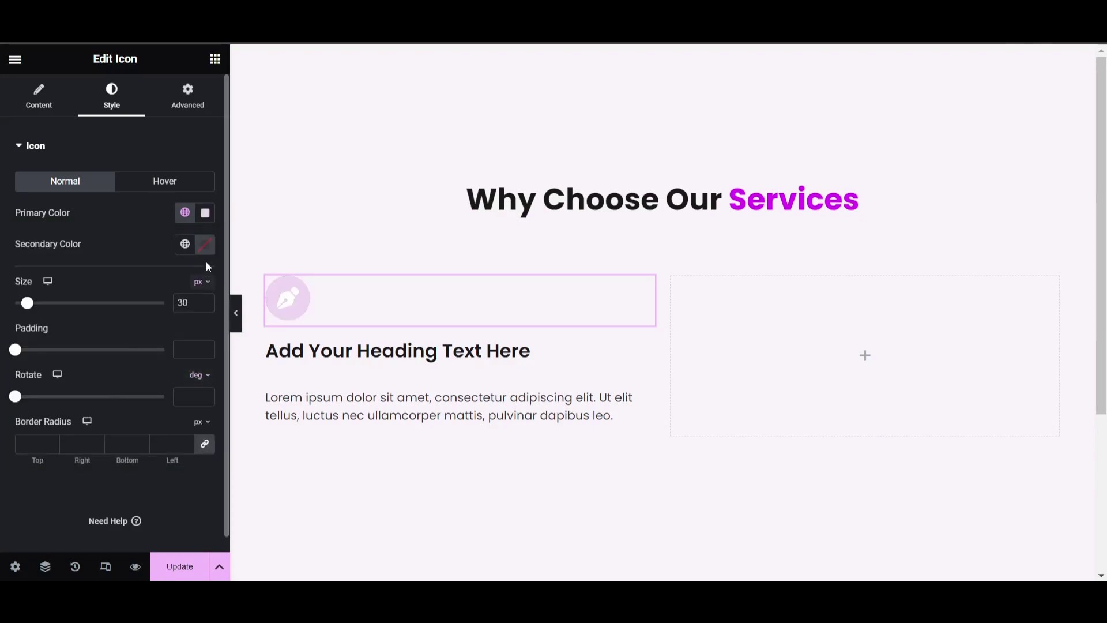
left_click(185, 244)
scroll(94, 430, "down", 3)
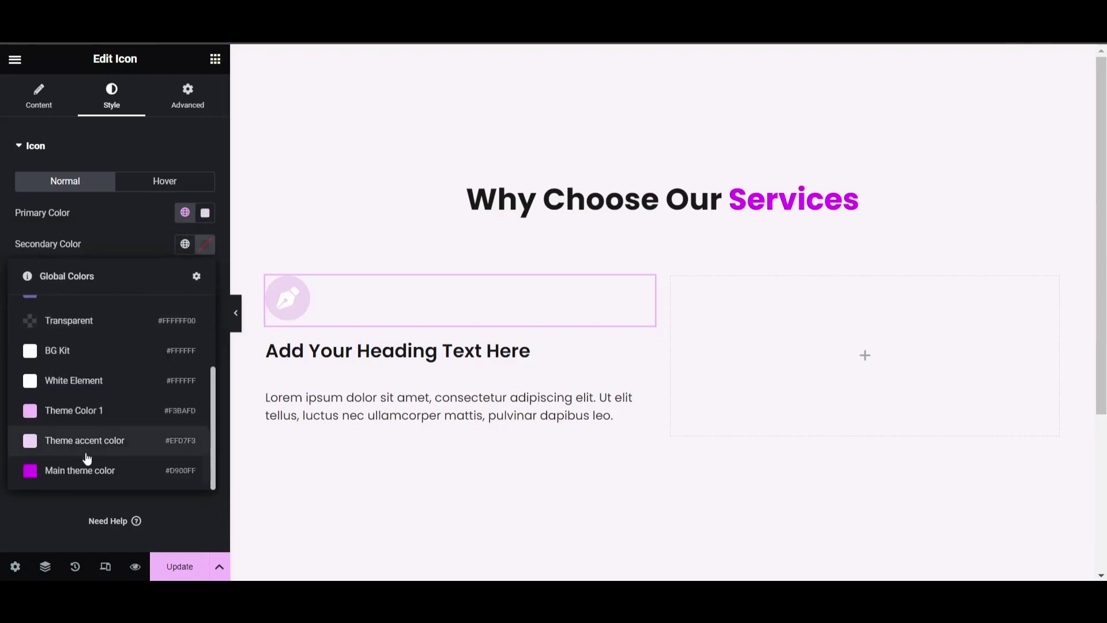
left_click(128, 469)
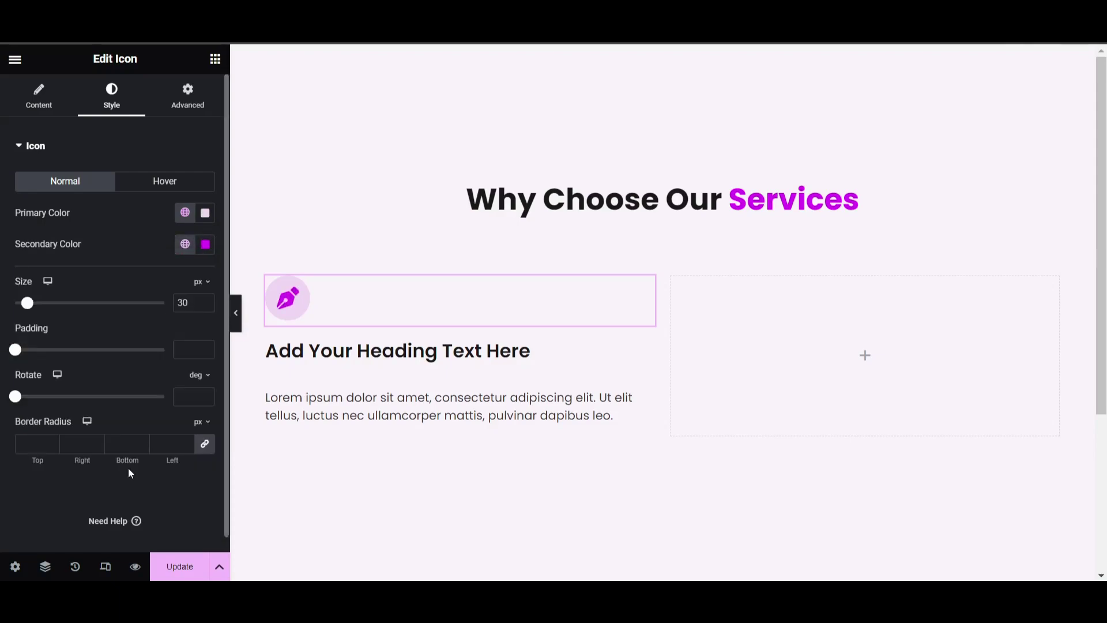
Replace the card heading's placeholder title with 'Design'.
left_click(416, 349)
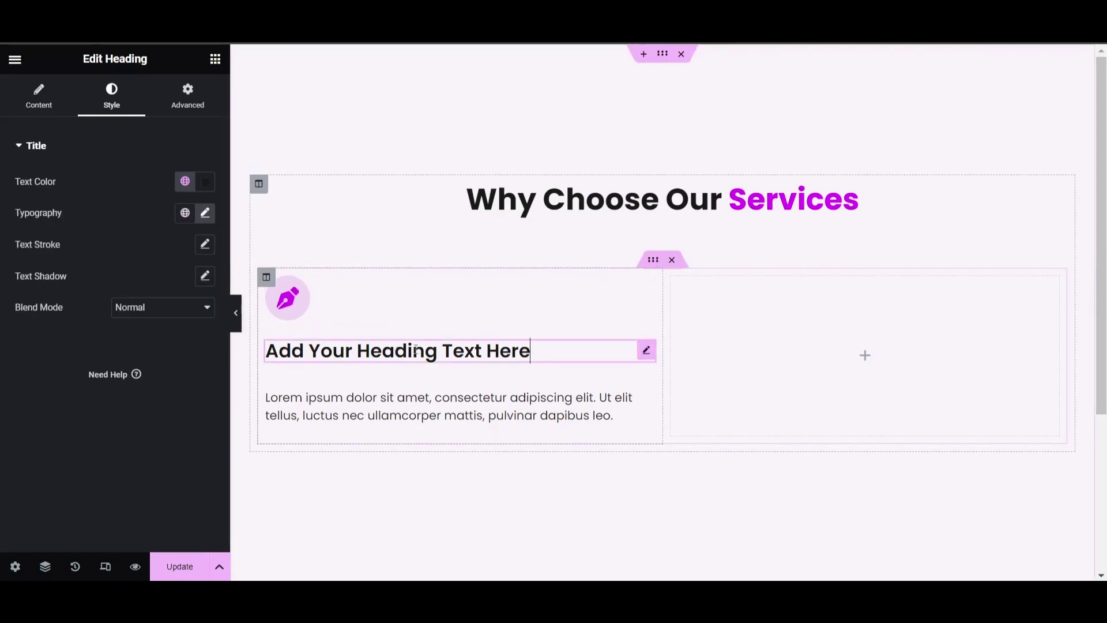
key("End")
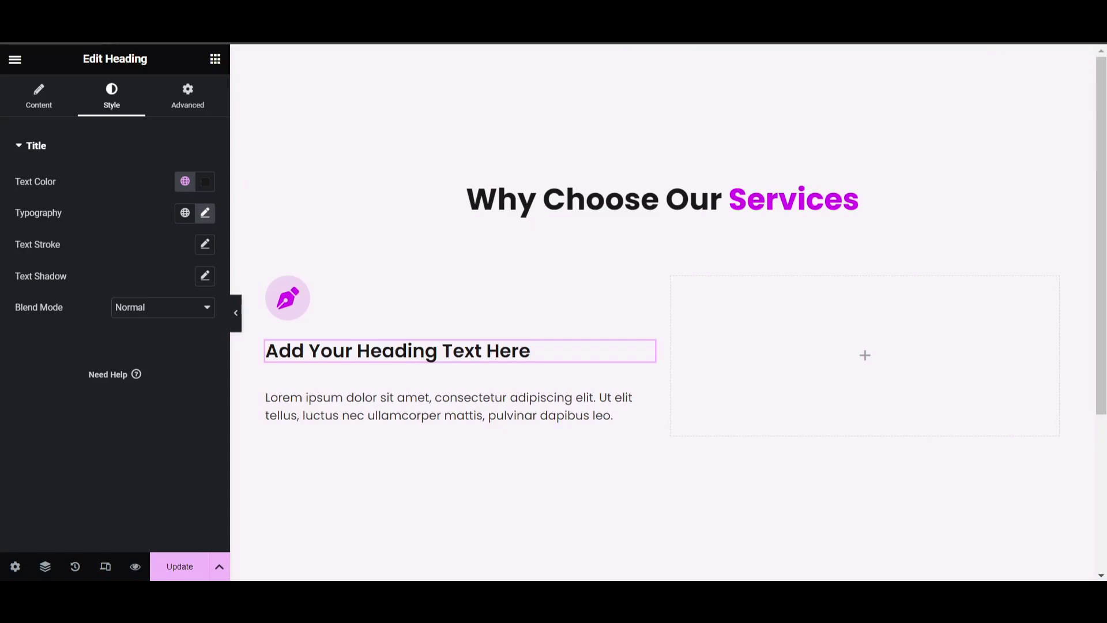
left_click(60, 113)
triple_click(151, 229)
type("Design")
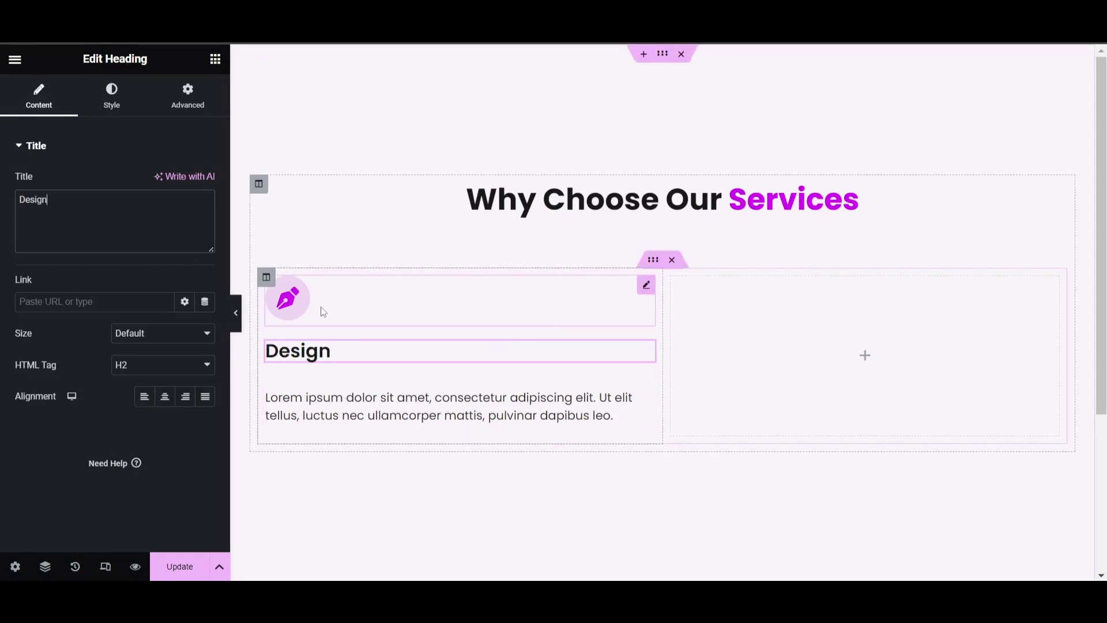
Give the Design card's column 40 px padding.
right_click(267, 280)
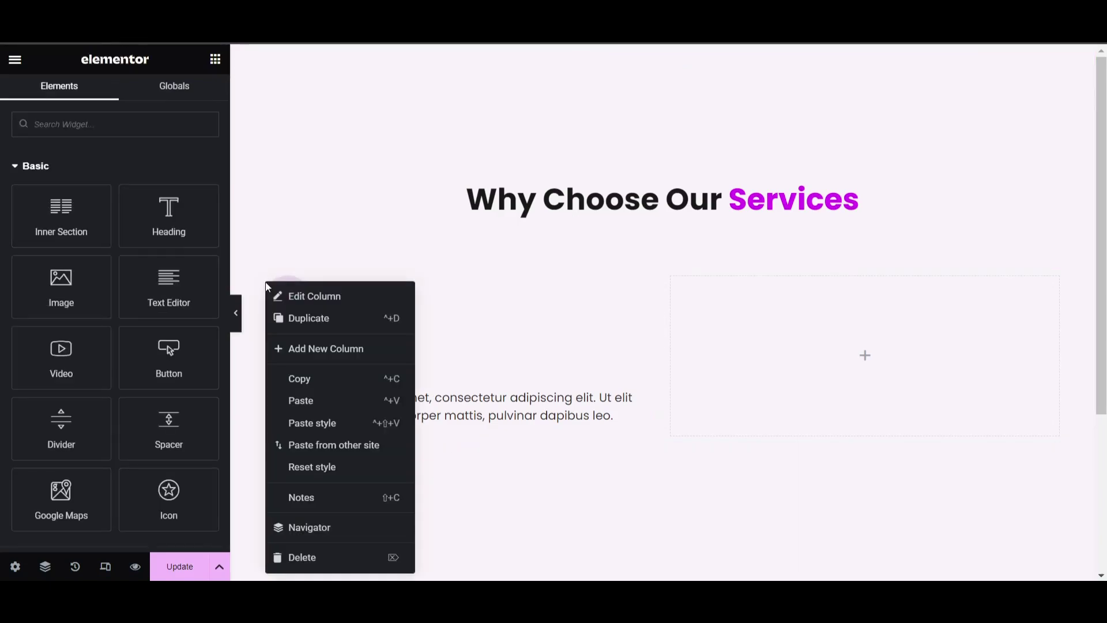
left_click(476, 305)
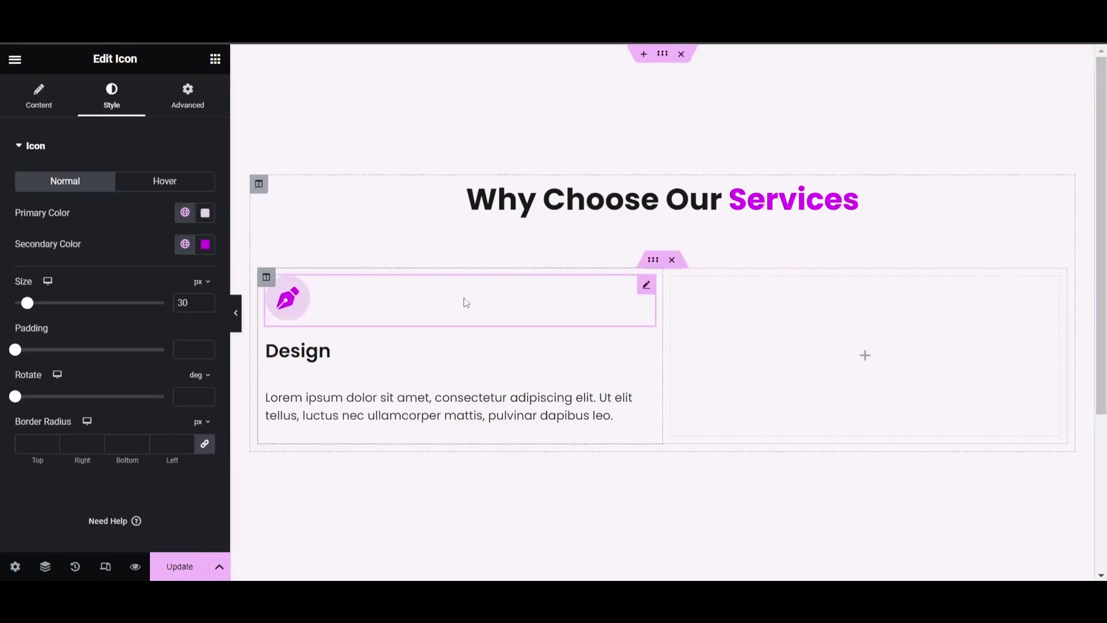
left_click(265, 278)
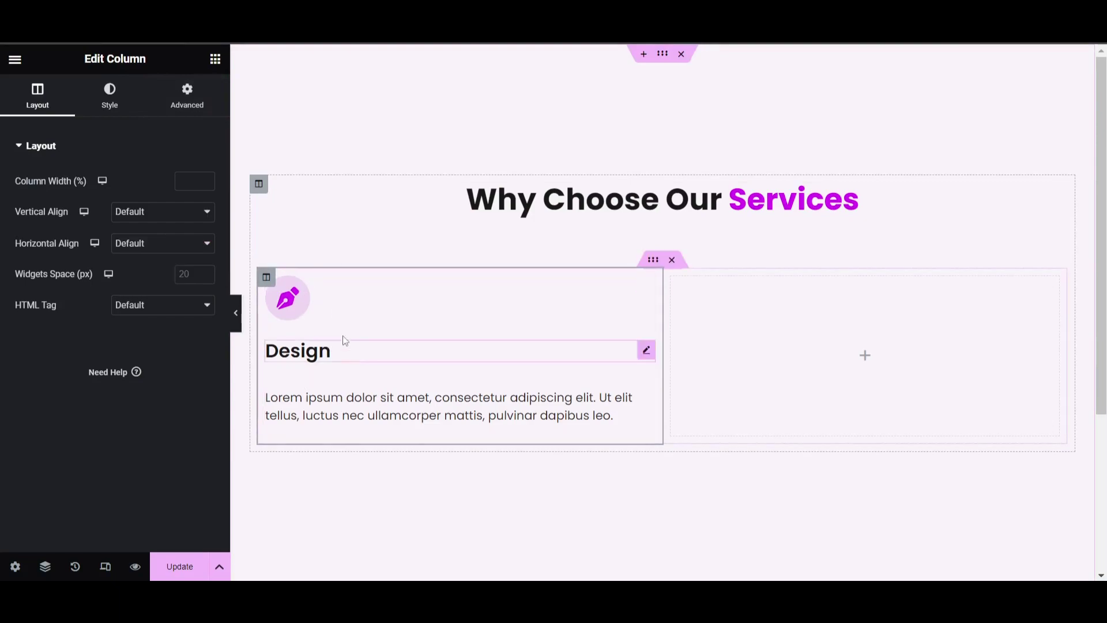
left_click(206, 118)
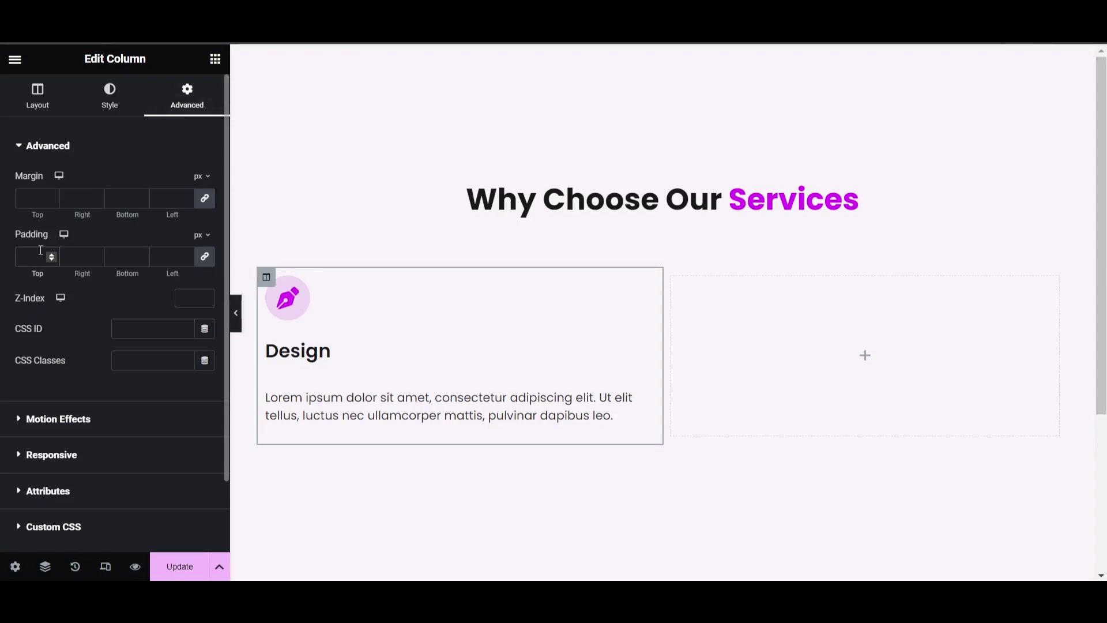
type("40")
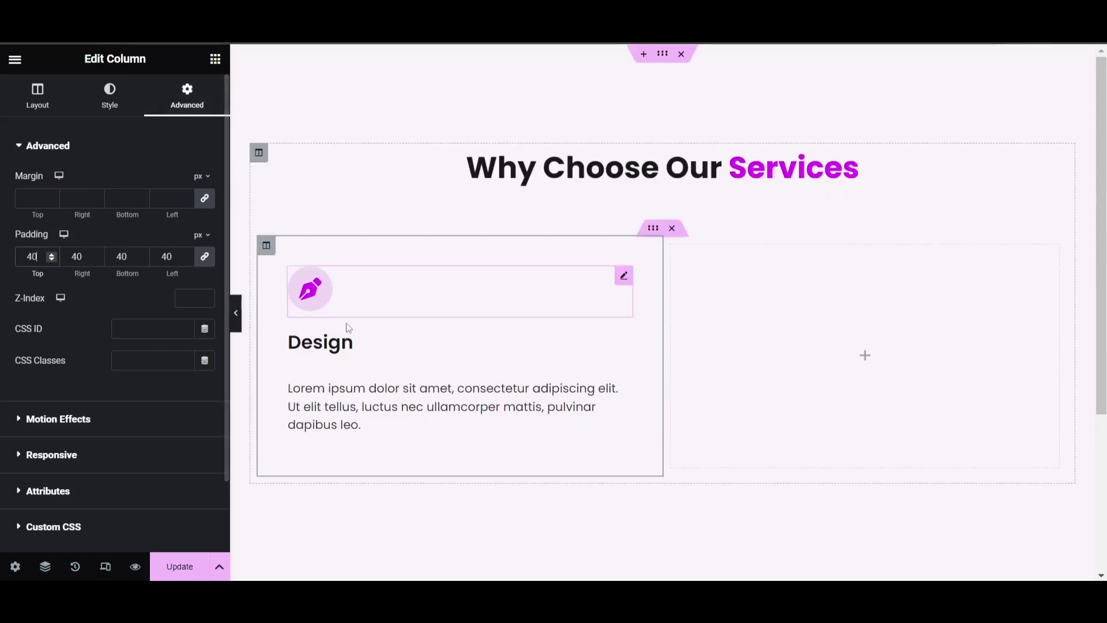
Duplicate the Design column twice and delete the empty fourth column.
right_click(266, 257)
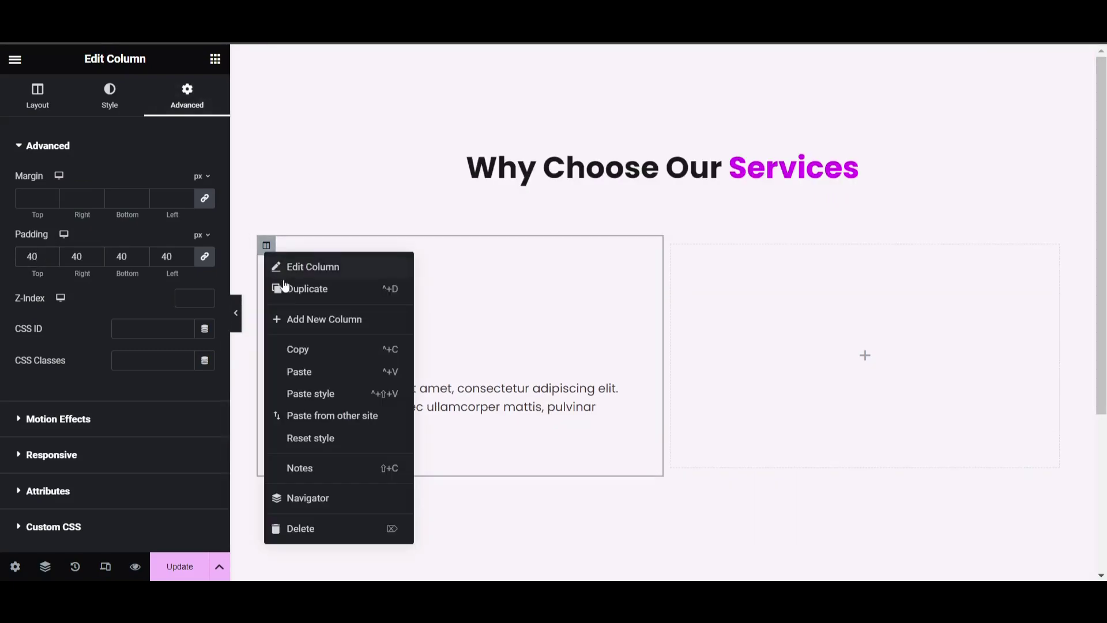
left_click(287, 290)
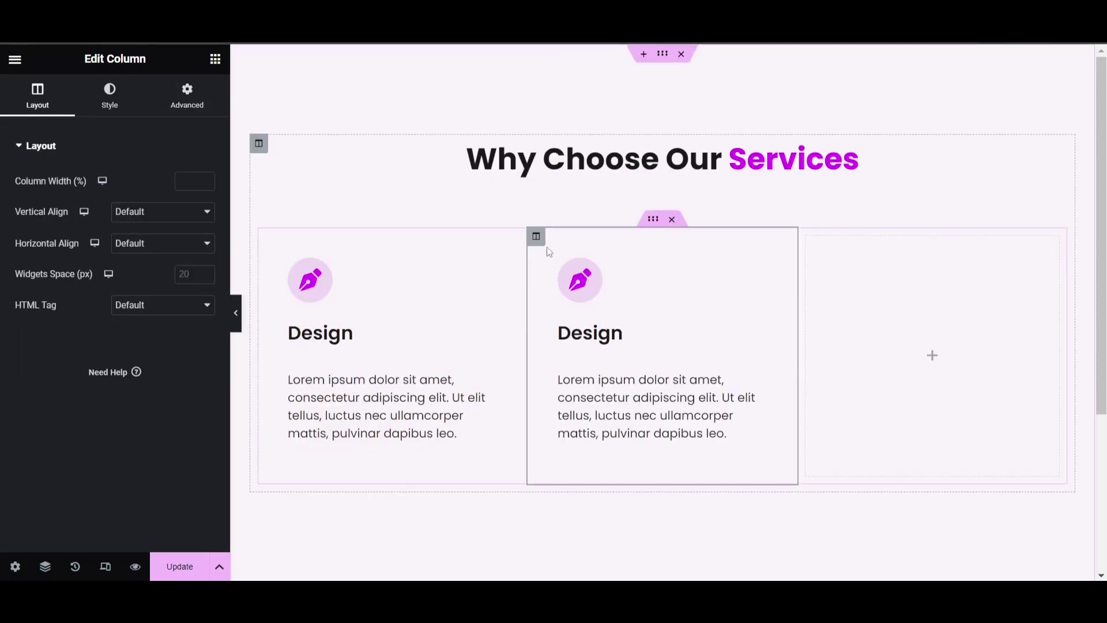
right_click(536, 237)
left_click(558, 274)
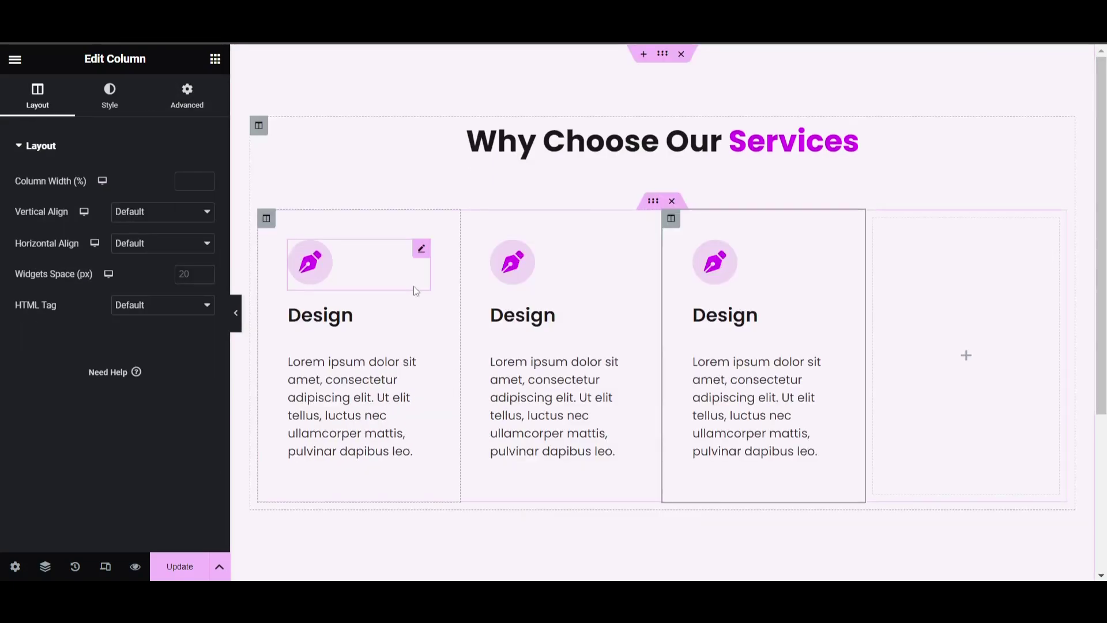
right_click(872, 218)
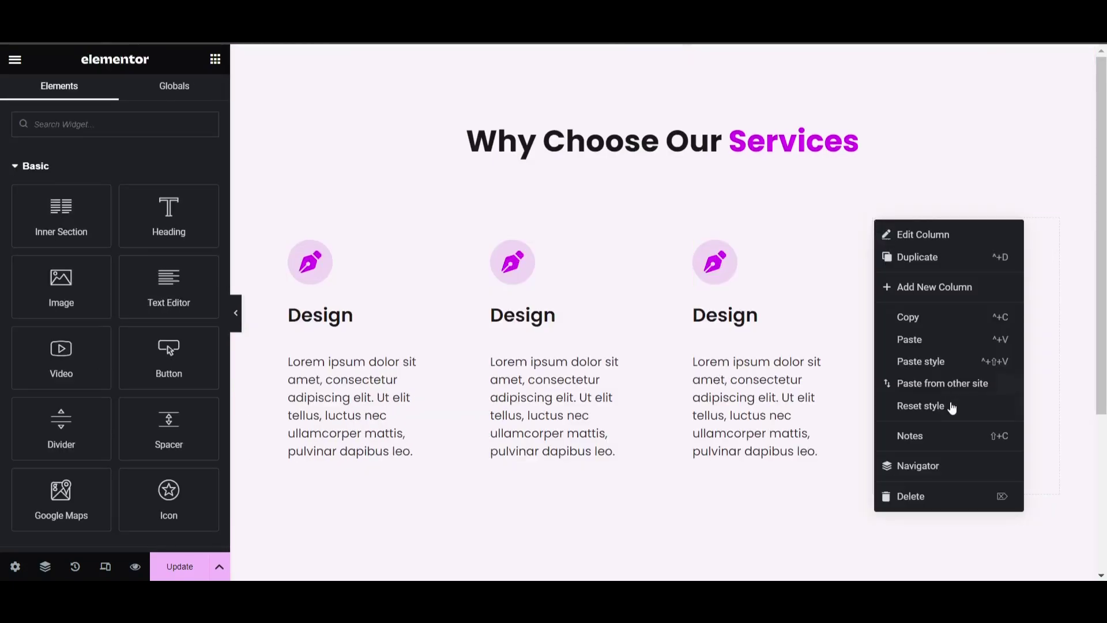
left_click(954, 496)
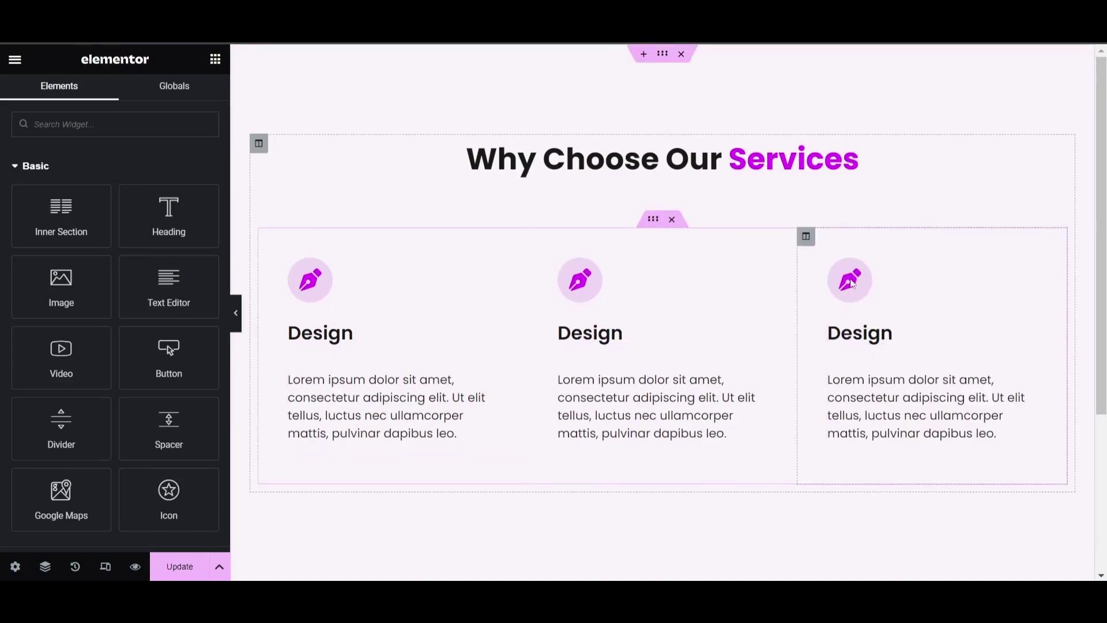
Replace the middle card's icon with the clipboard-list icon.
left_click(623, 303)
left_click(94, 270)
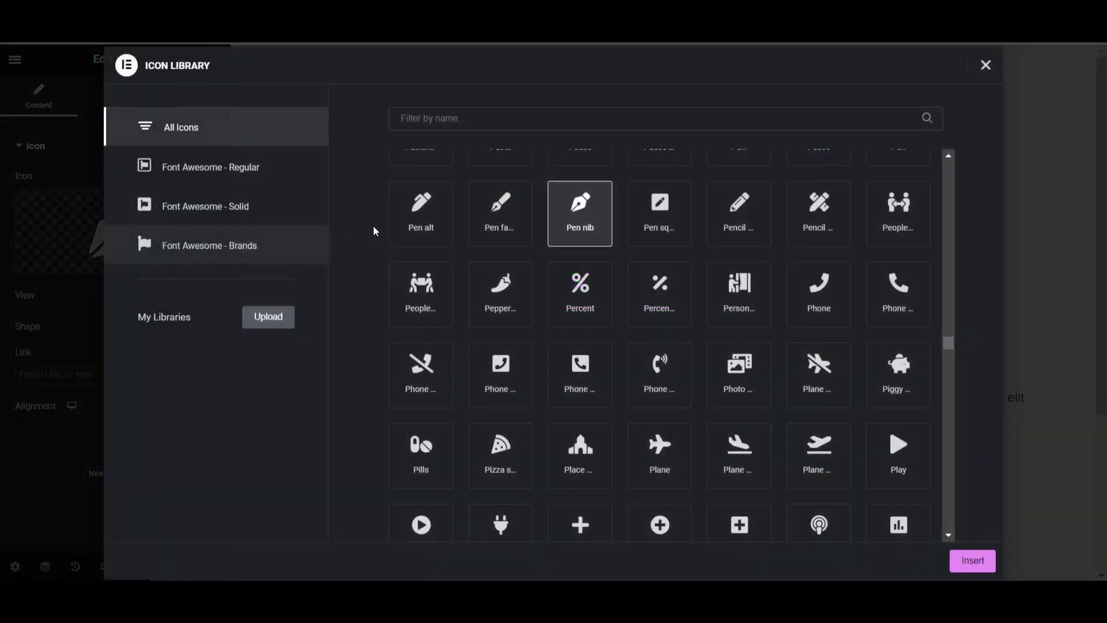
left_click(466, 119)
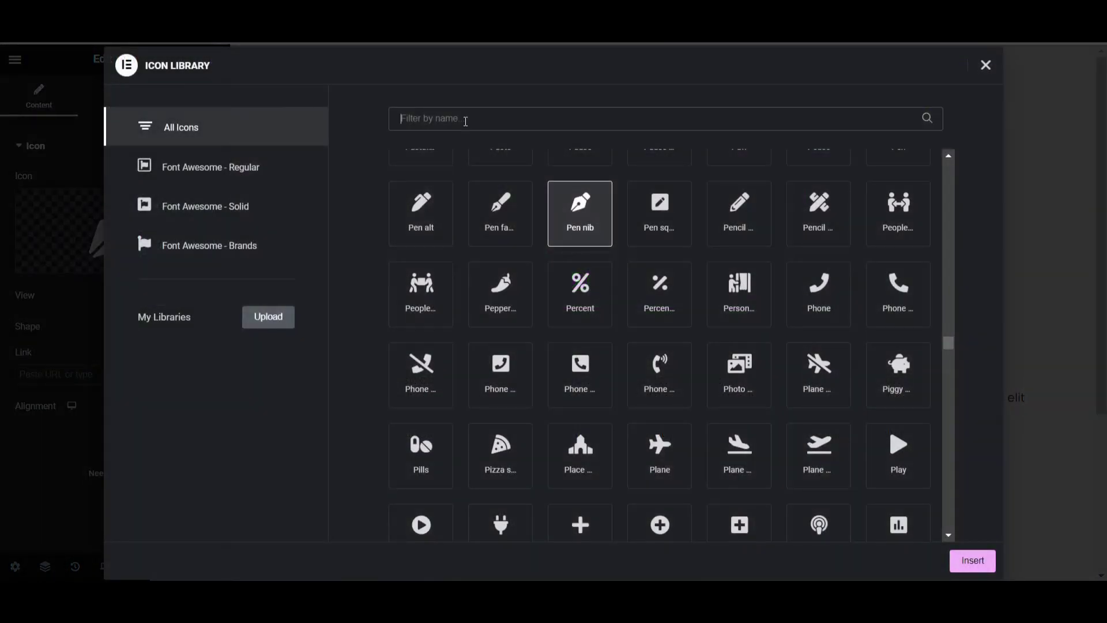
type("cli")
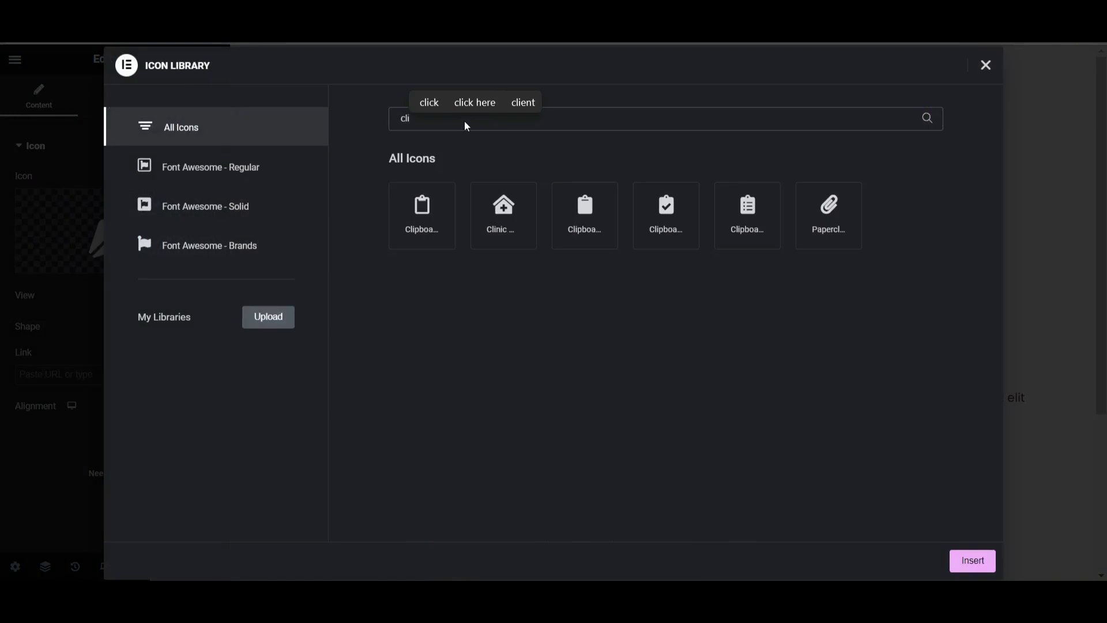
left_click(745, 217)
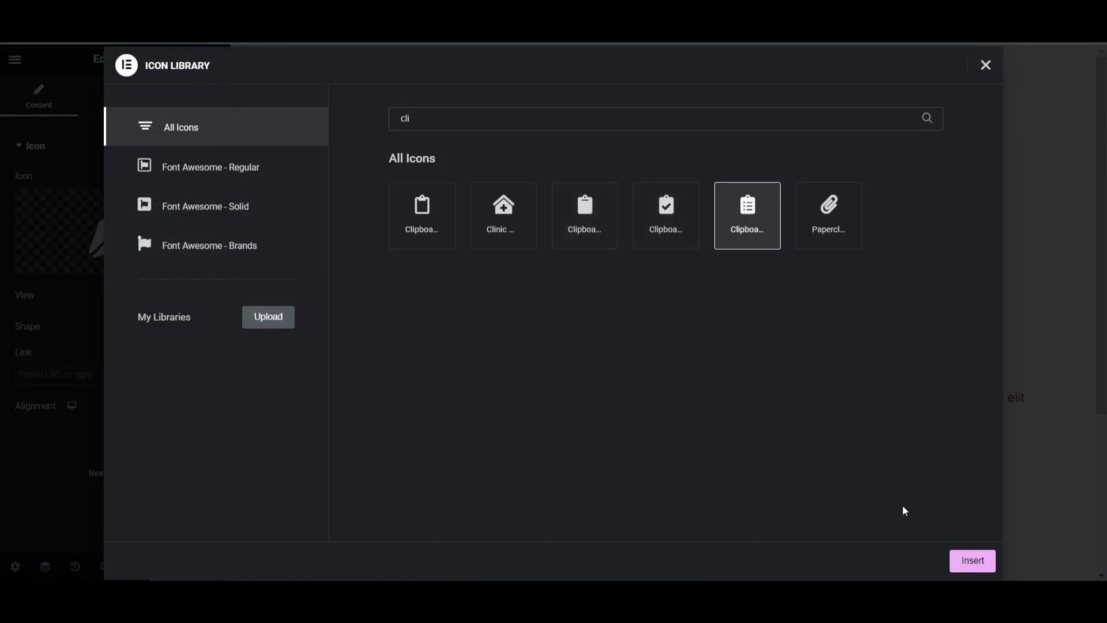
left_click(971, 561)
Replace the third card's icon with the Chart bar icon.
left_click(868, 296)
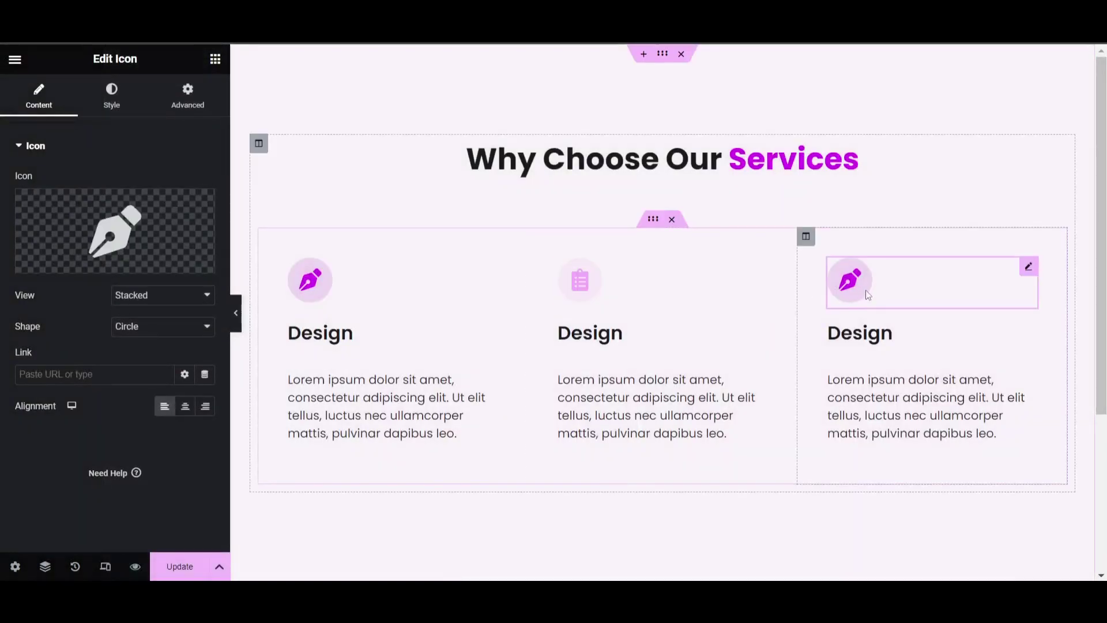
left_click(176, 254)
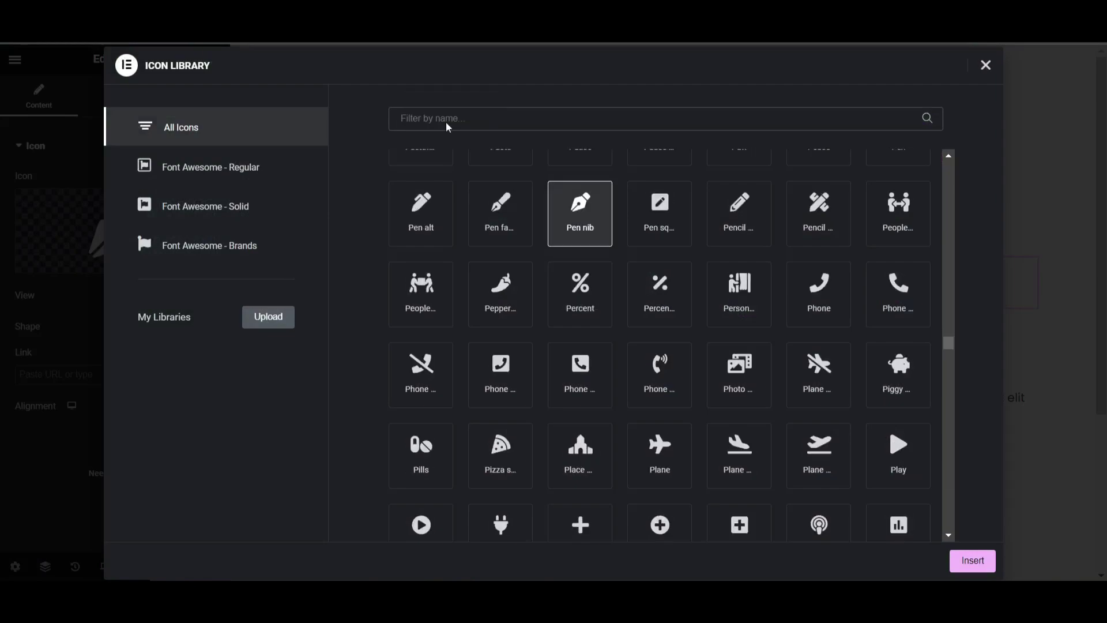
left_click(448, 122)
type("cha")
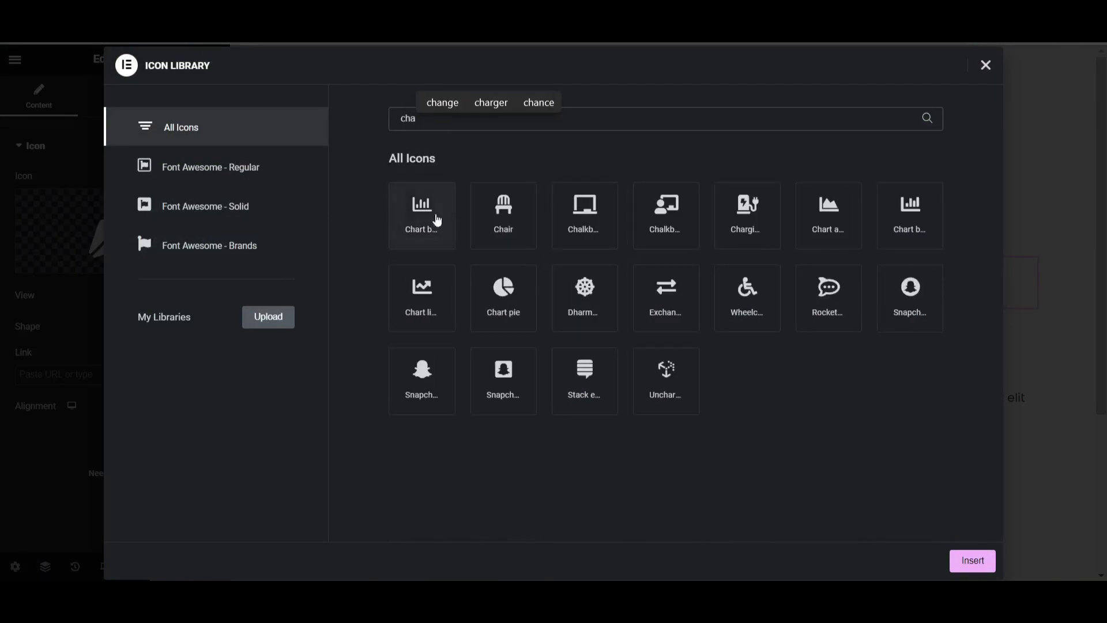
left_click(433, 216)
left_click(975, 560)
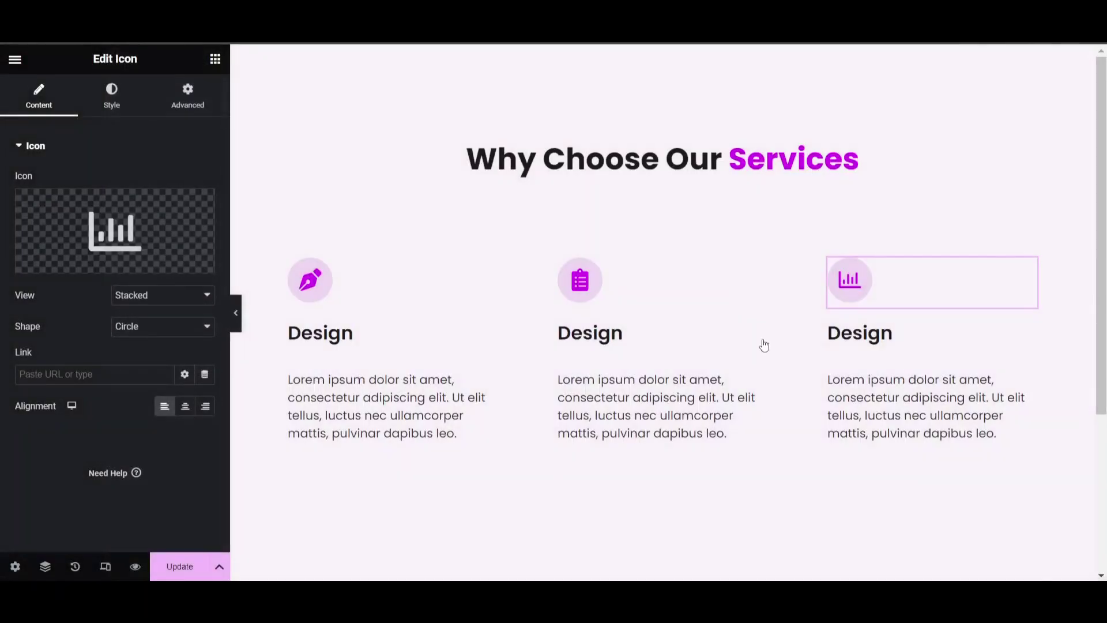
Replace the selected card heading's title text with 'Analysis'.
left_click(624, 334)
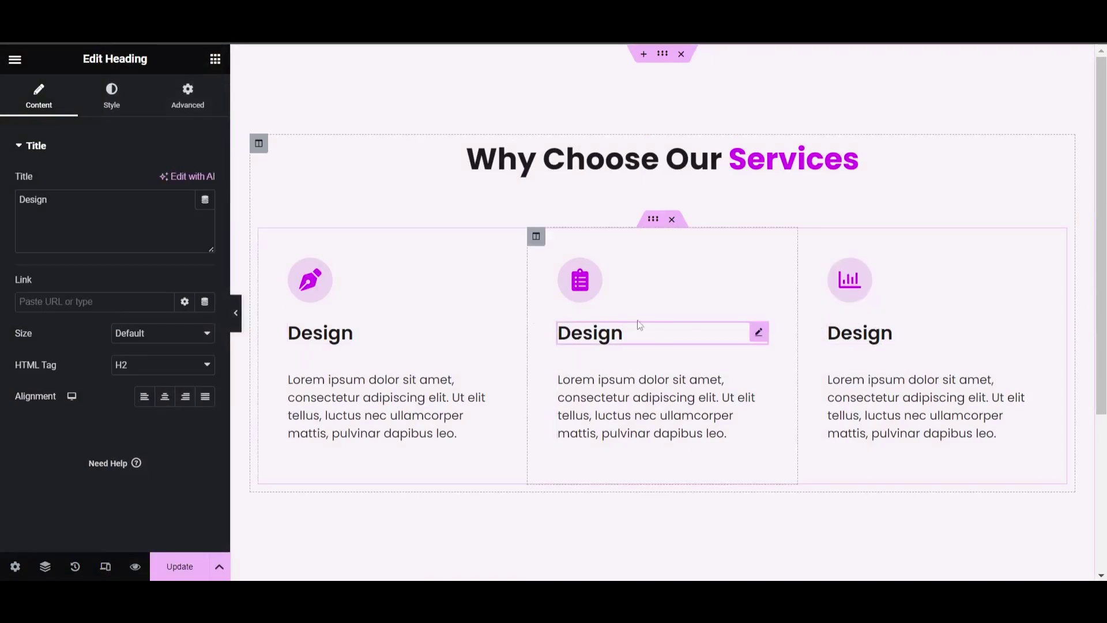
triple_click(136, 226)
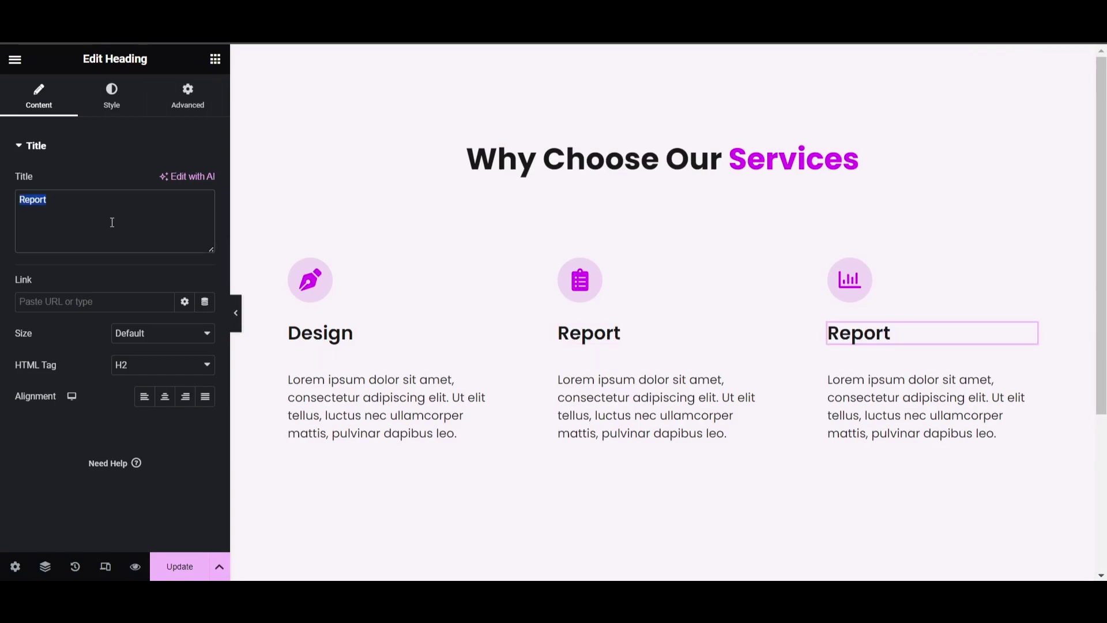
type("Analysis")
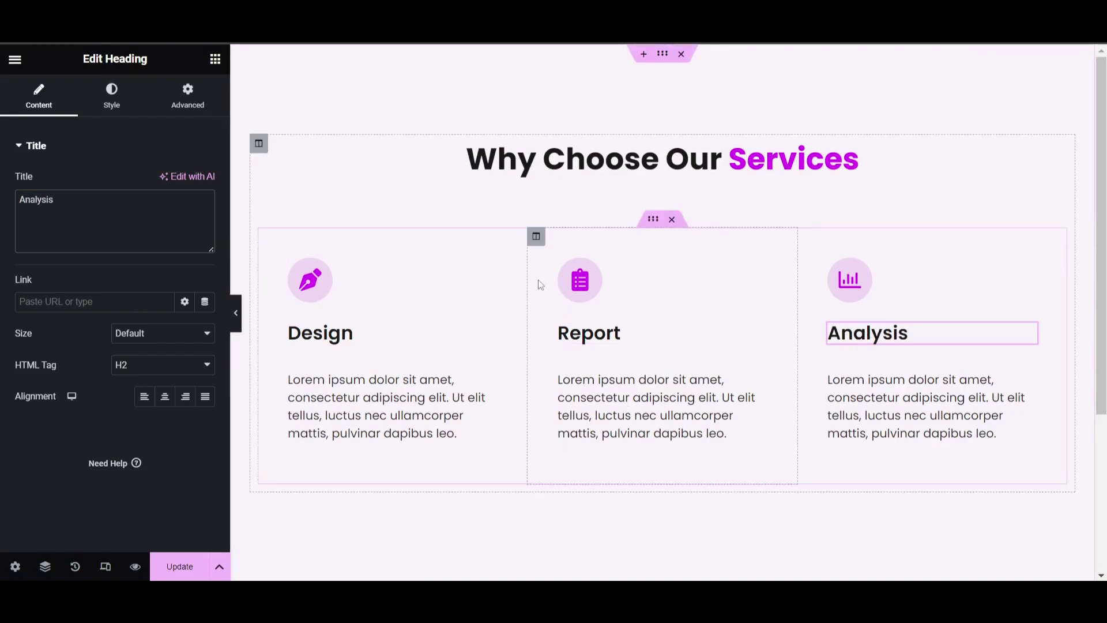
Set the Report card column's background type to Classic.
left_click(536, 236)
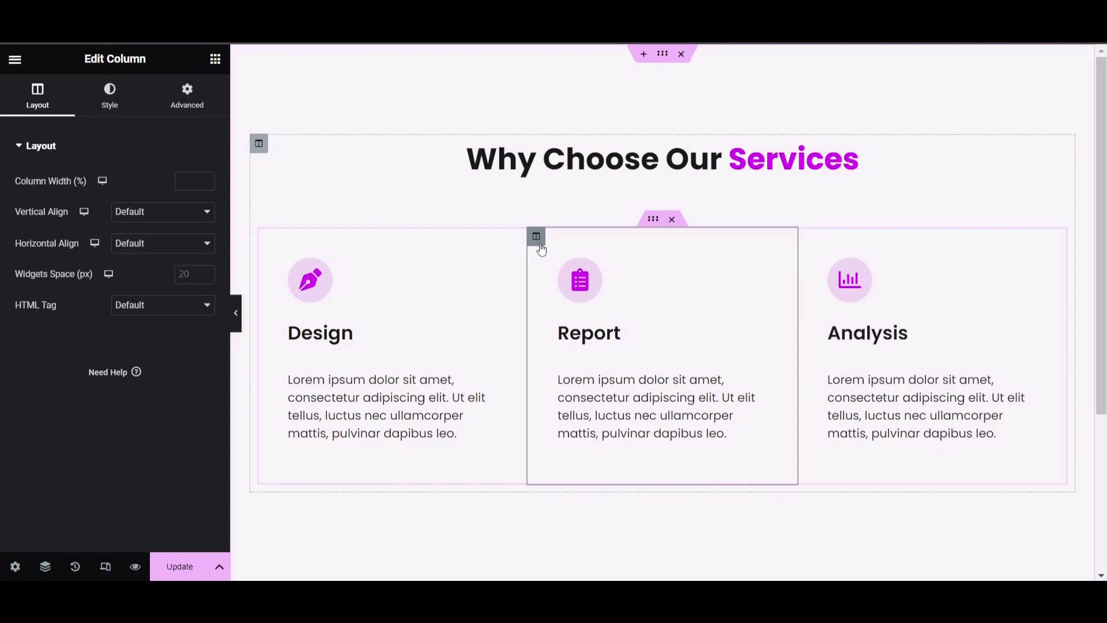
left_click(109, 104)
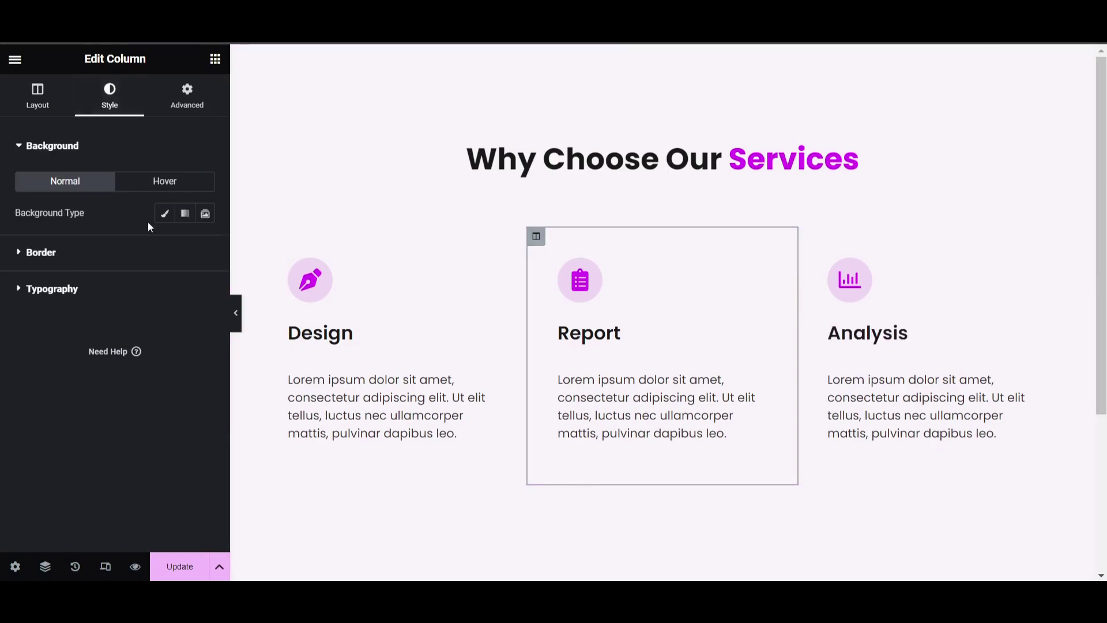
left_click(165, 216)
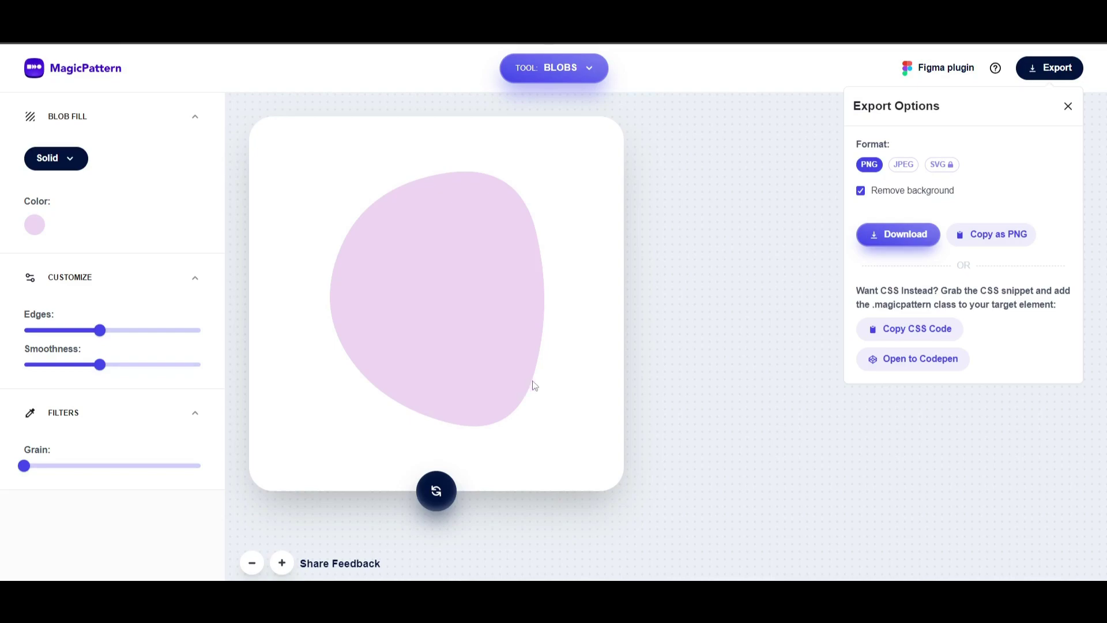
Pick light pink F1D9F5 as the blob's fill colour in the colour picker.
left_click(37, 226)
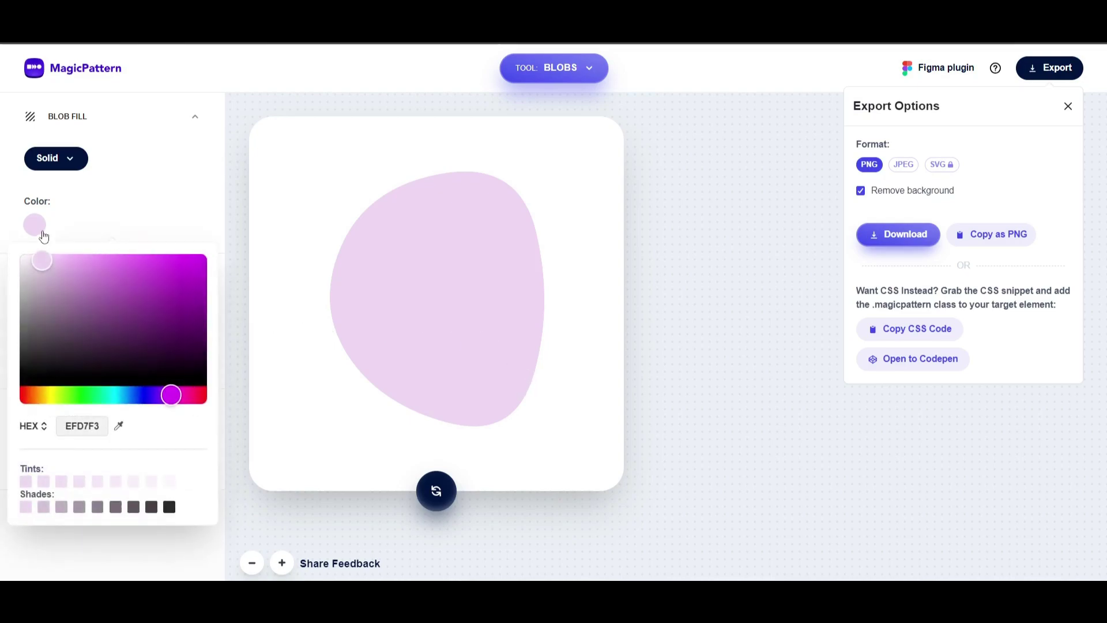
left_click_drag(109, 295, 42, 258)
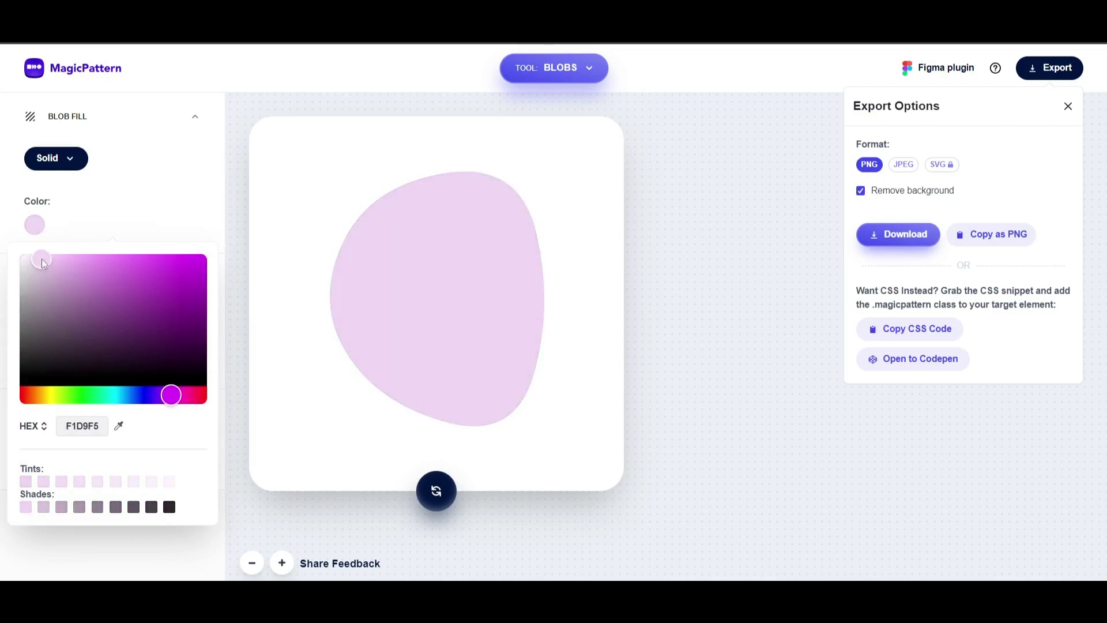
left_click(149, 196)
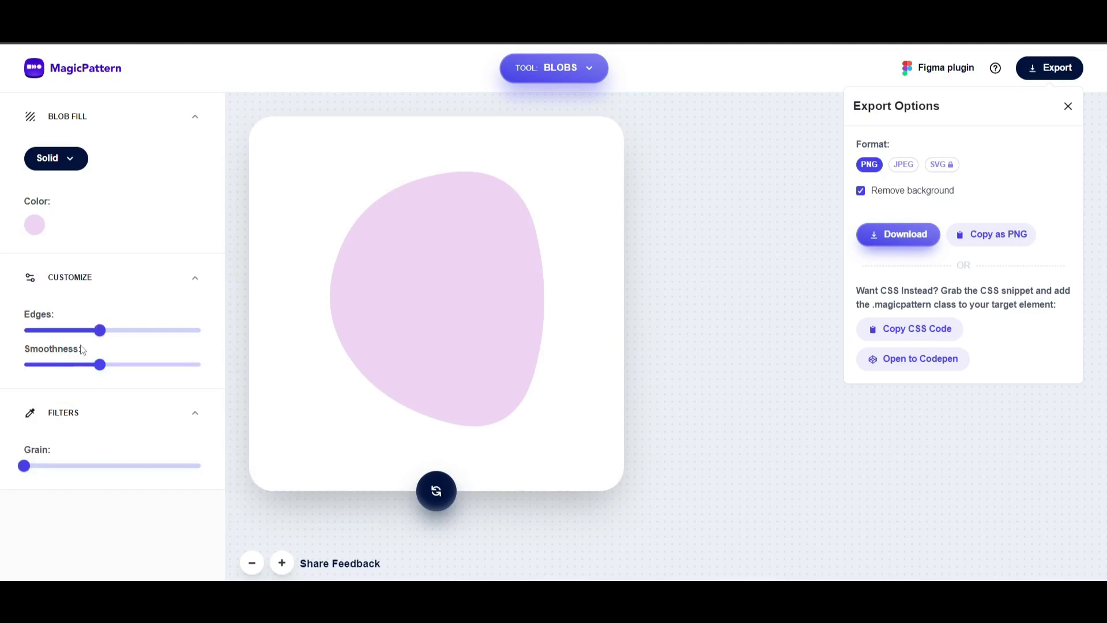
Raise blob smoothness and grain, regenerate it into a rounder shape, and close export options.
left_click_drag(100, 330, 126, 364)
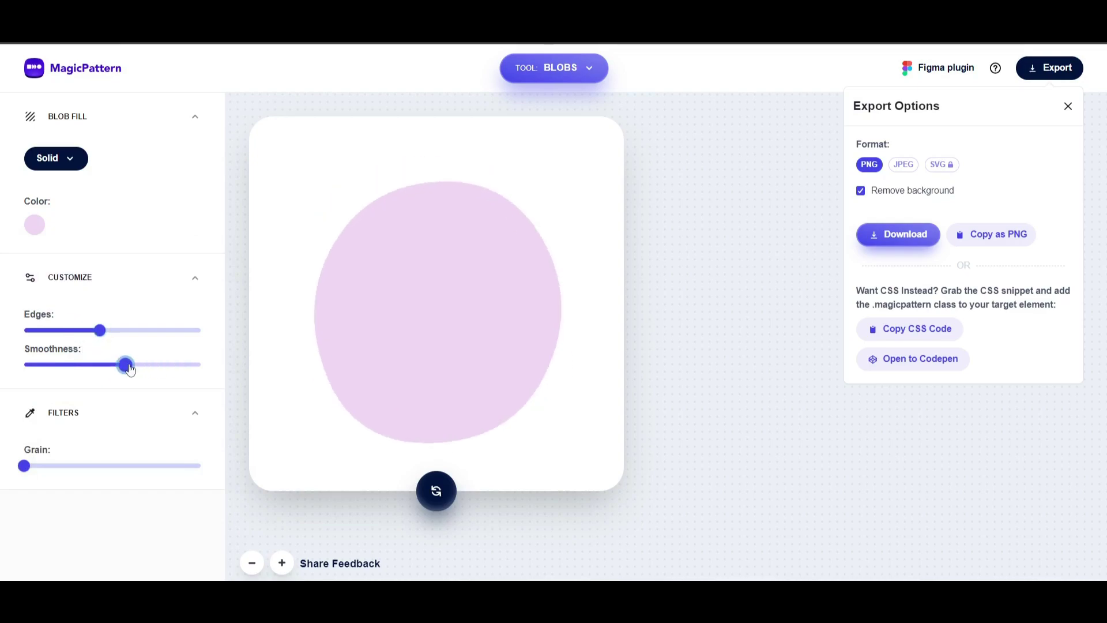
left_click_drag(24, 468, 52, 464)
left_click(437, 494)
left_click(438, 494)
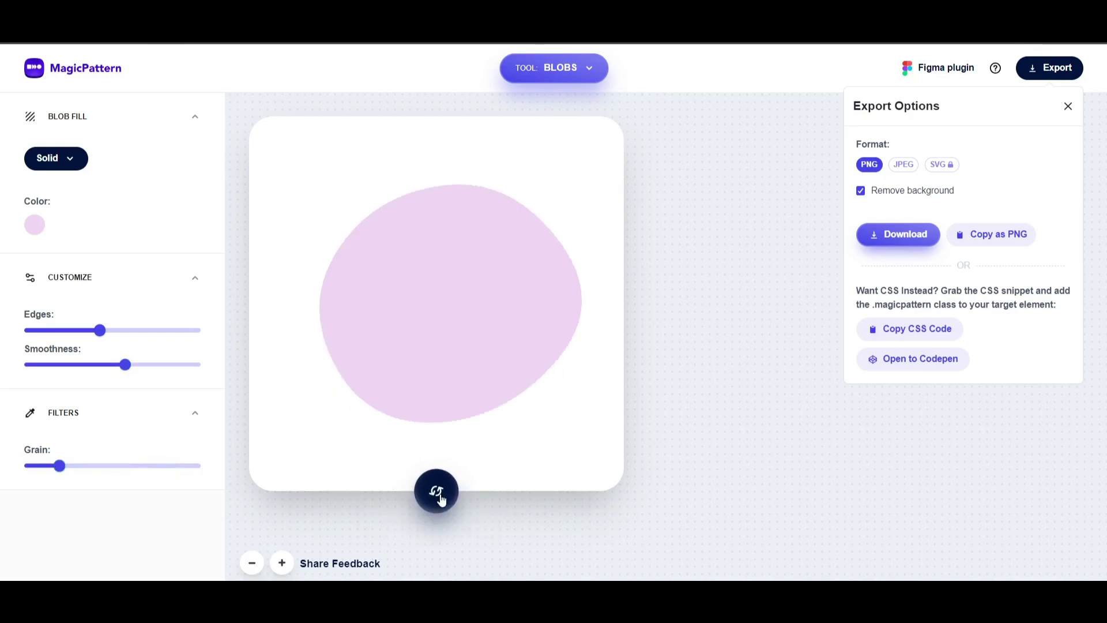
left_click(438, 495)
left_click(439, 495)
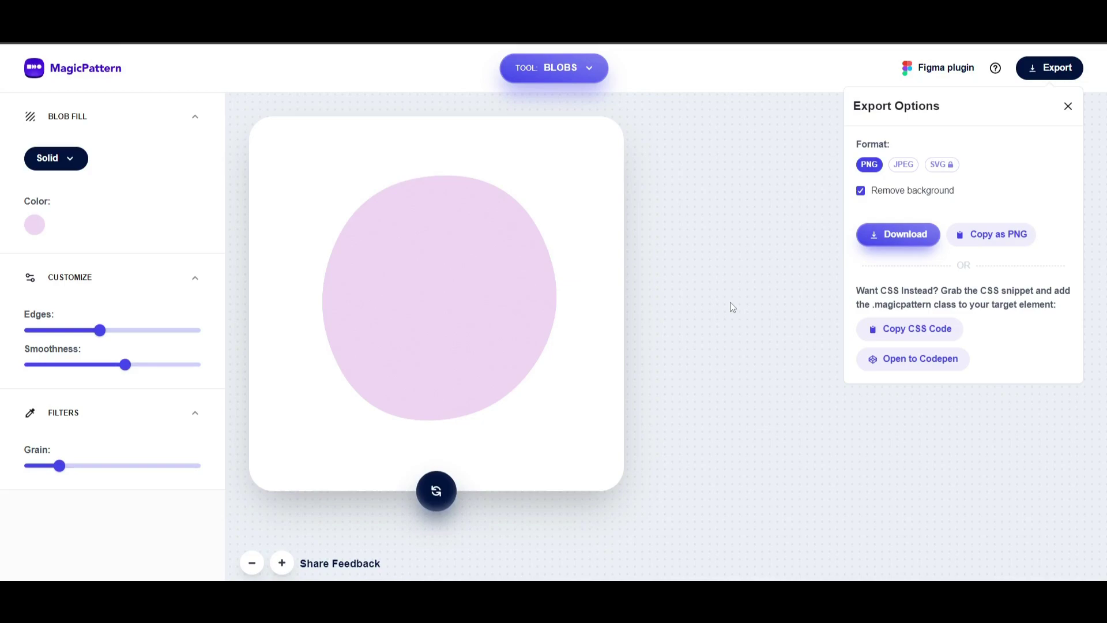
left_click(1069, 106)
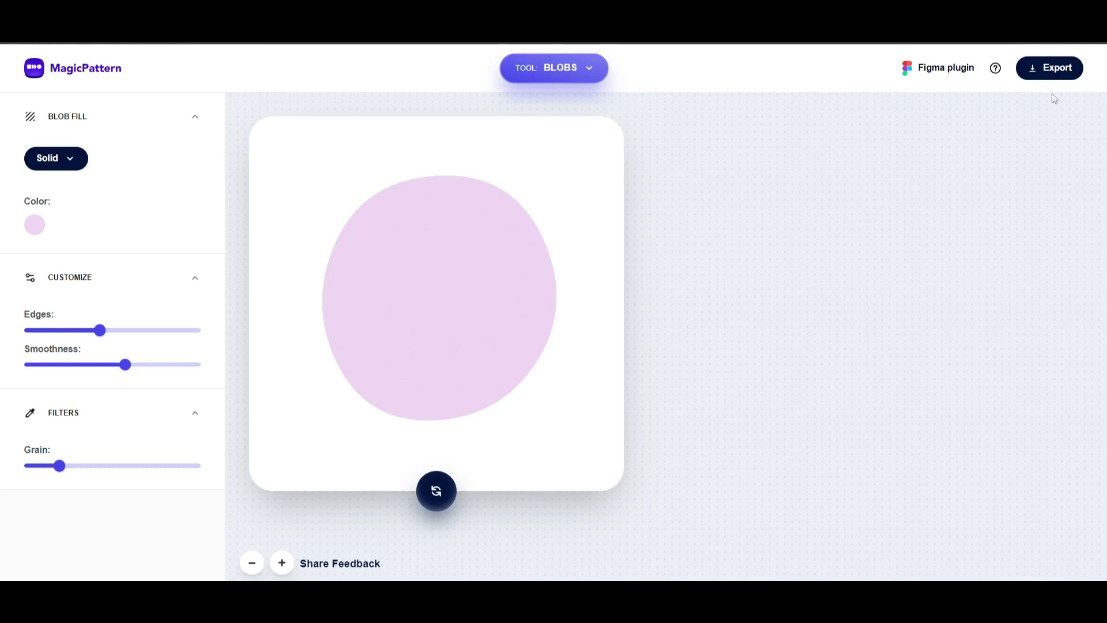
Download the blob as a PNG with Remove background kept on, then close the export panel.
left_click(1054, 74)
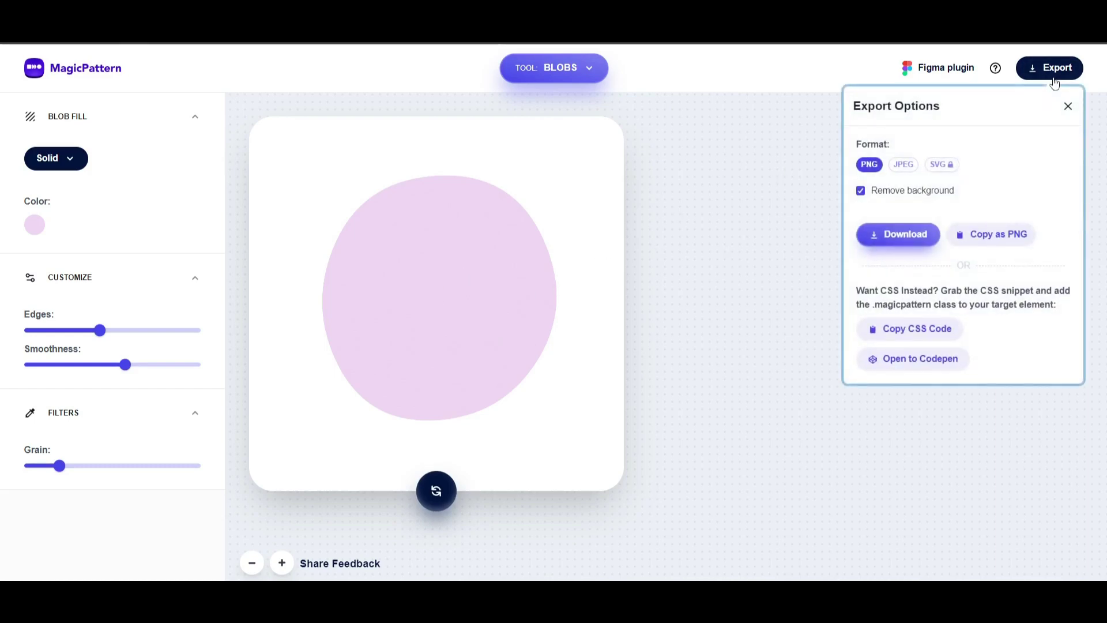
left_click(862, 192)
left_click(862, 194)
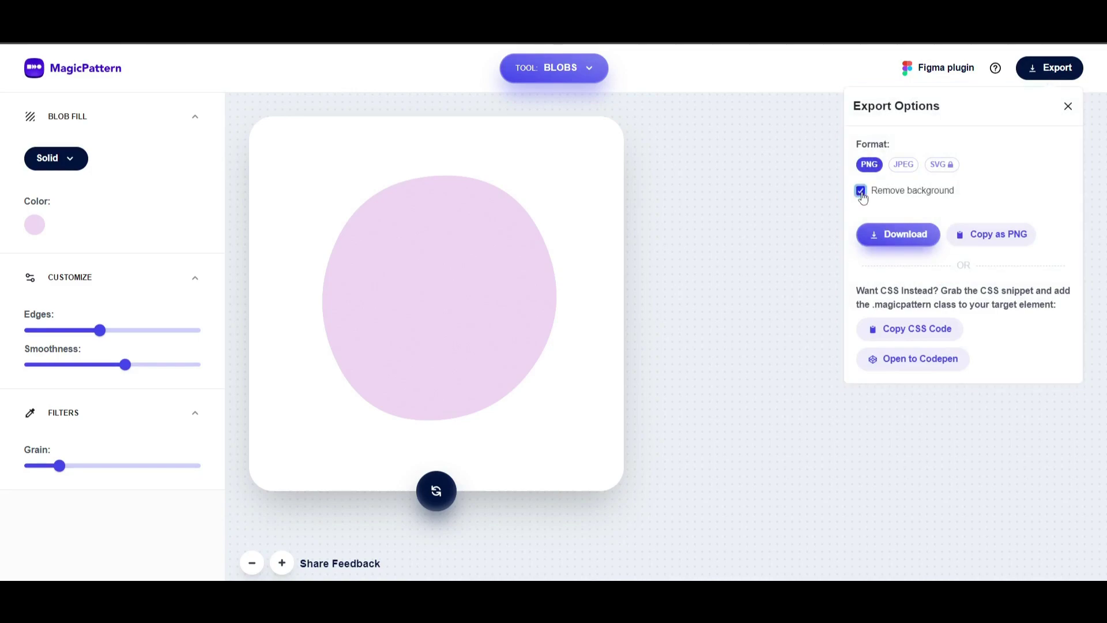
left_click(970, 196)
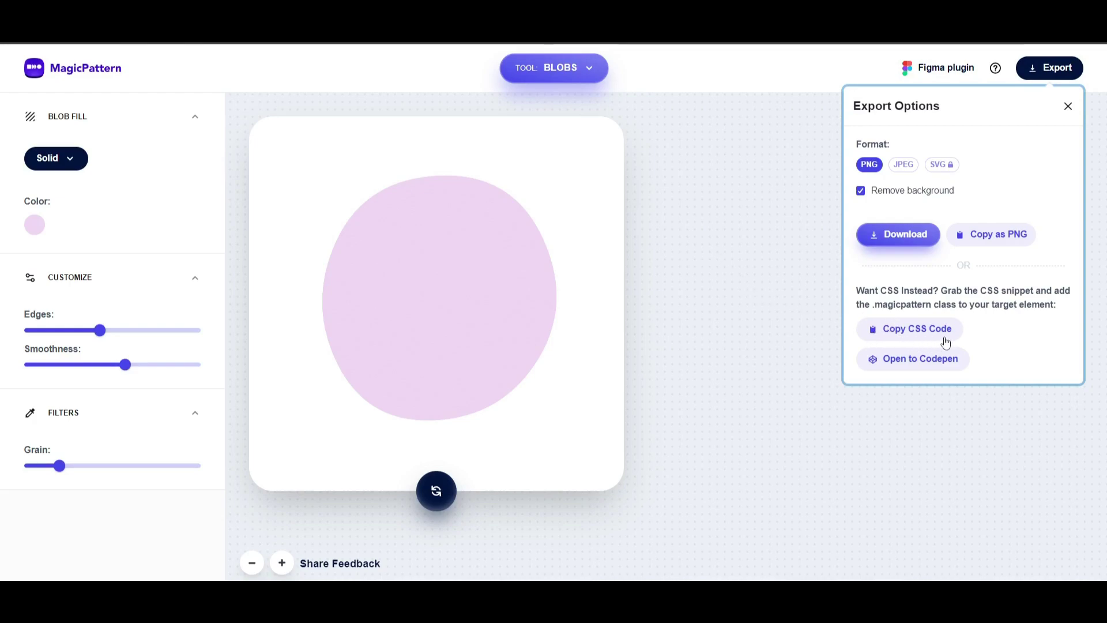
left_click(1068, 106)
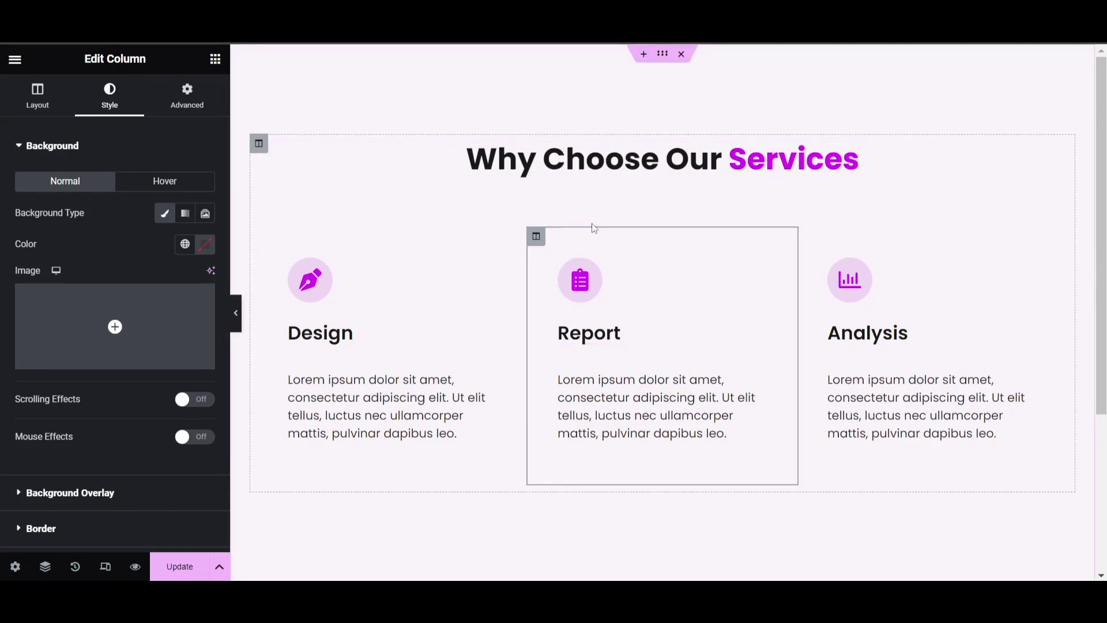
Choose blob.png from the Media Library as the Report column's background image.
mouse_move(178, 329)
left_click(123, 360)
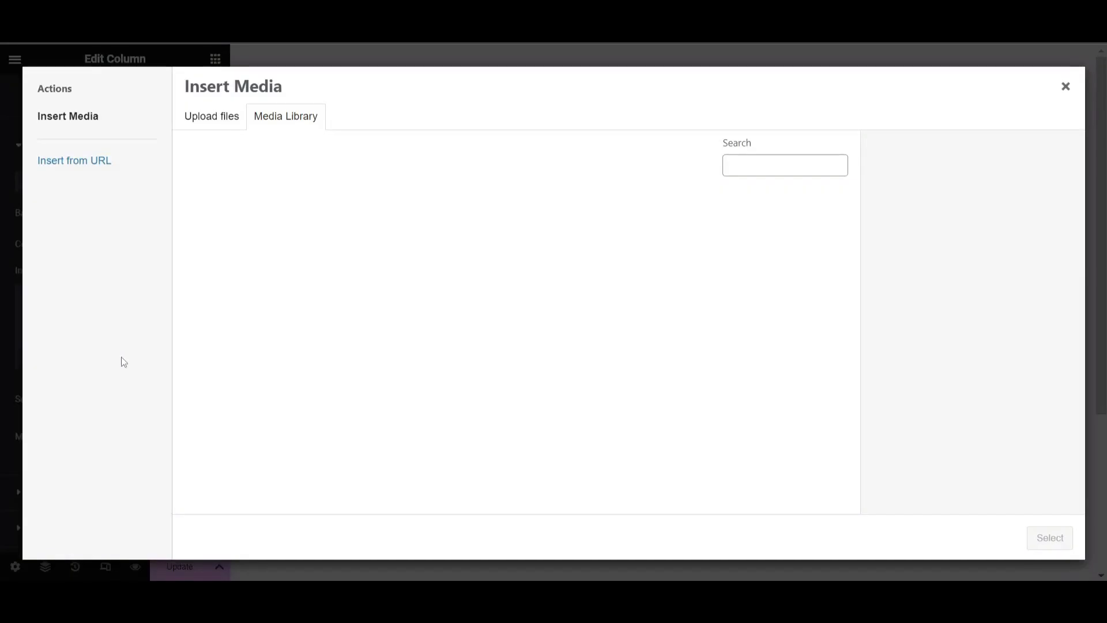
left_click(276, 252)
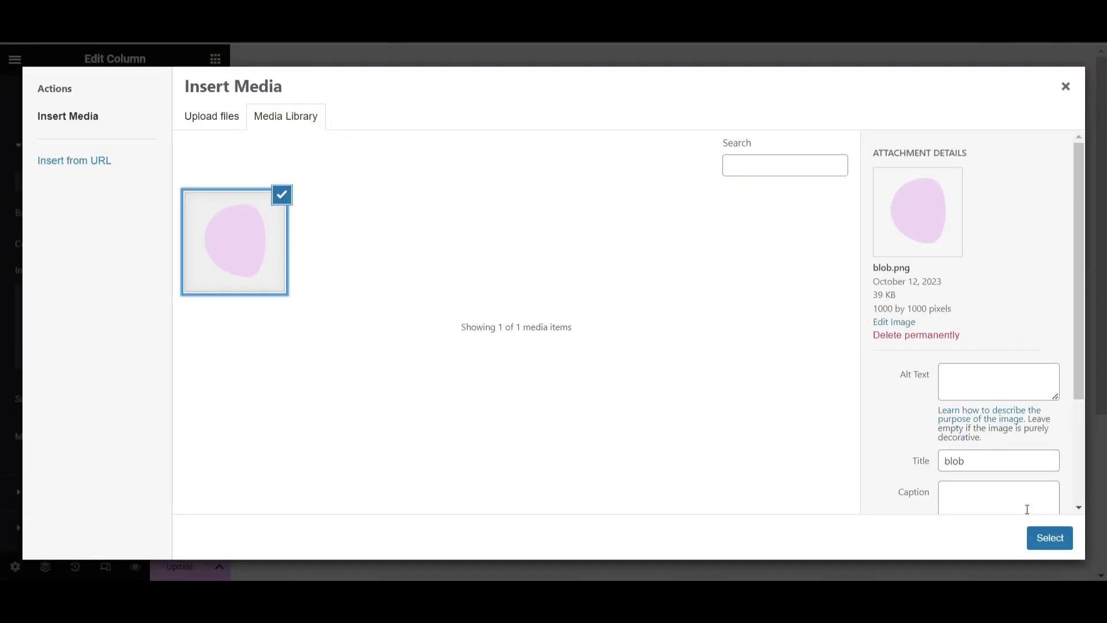
left_click(1038, 539)
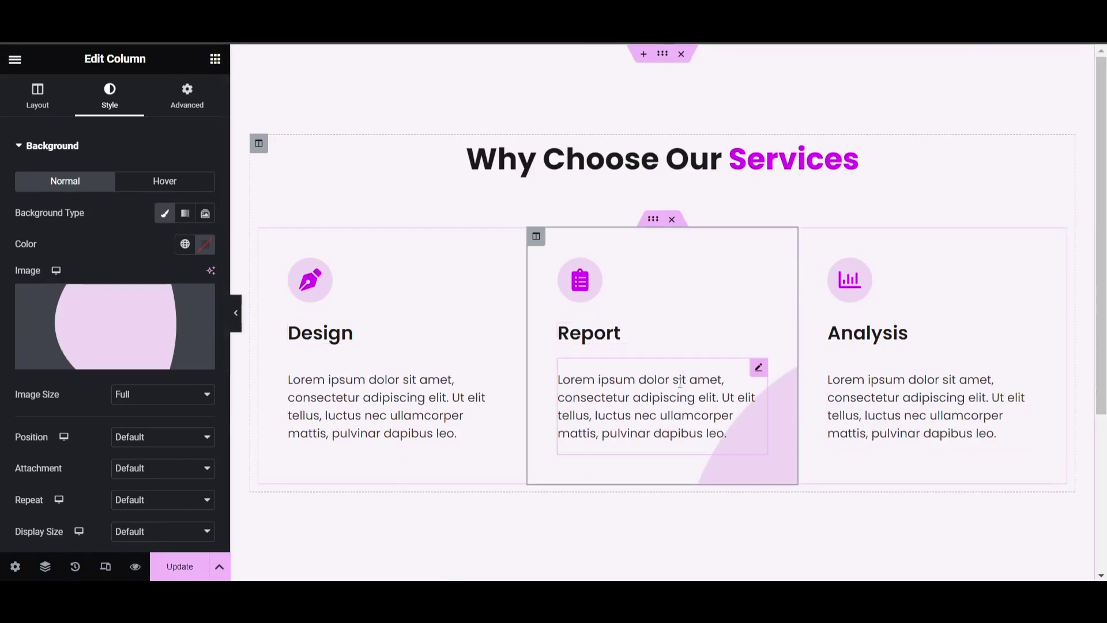
Set the blob background's Repeat to No-repeat, leaving size and attachment unchanged.
scroll(185, 445, "down", 5)
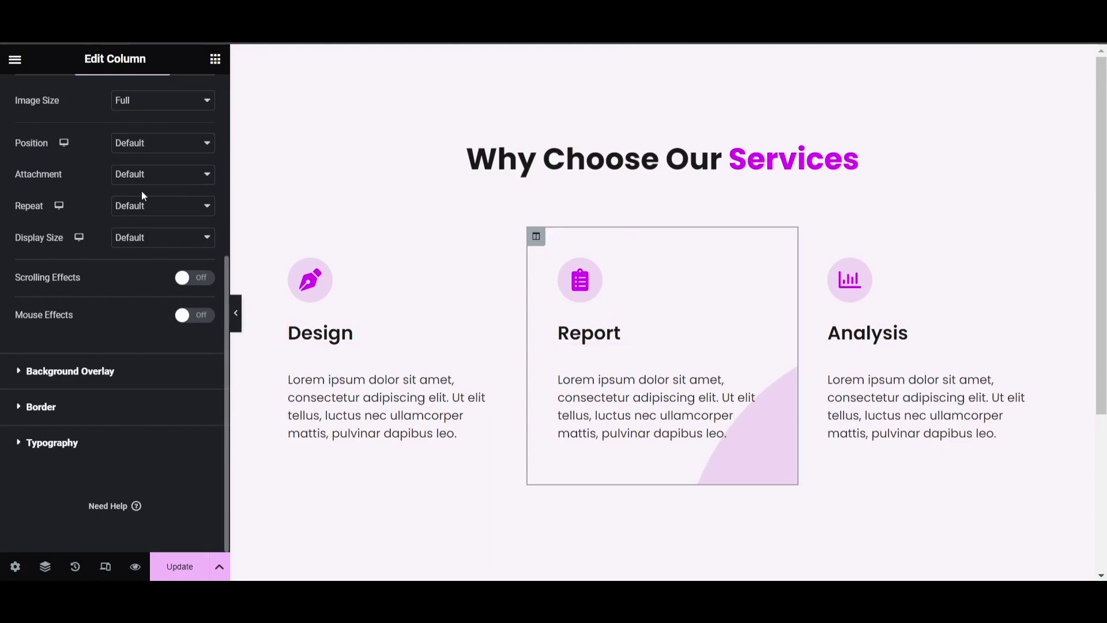
left_click(146, 206)
left_click(144, 230)
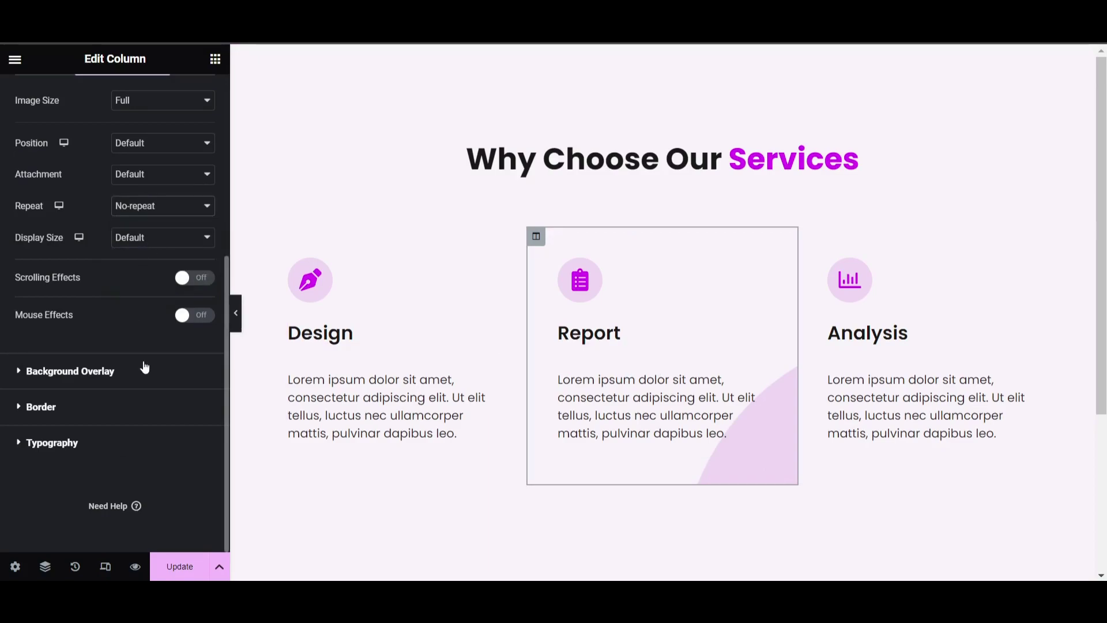
left_click(157, 239)
left_click(158, 246)
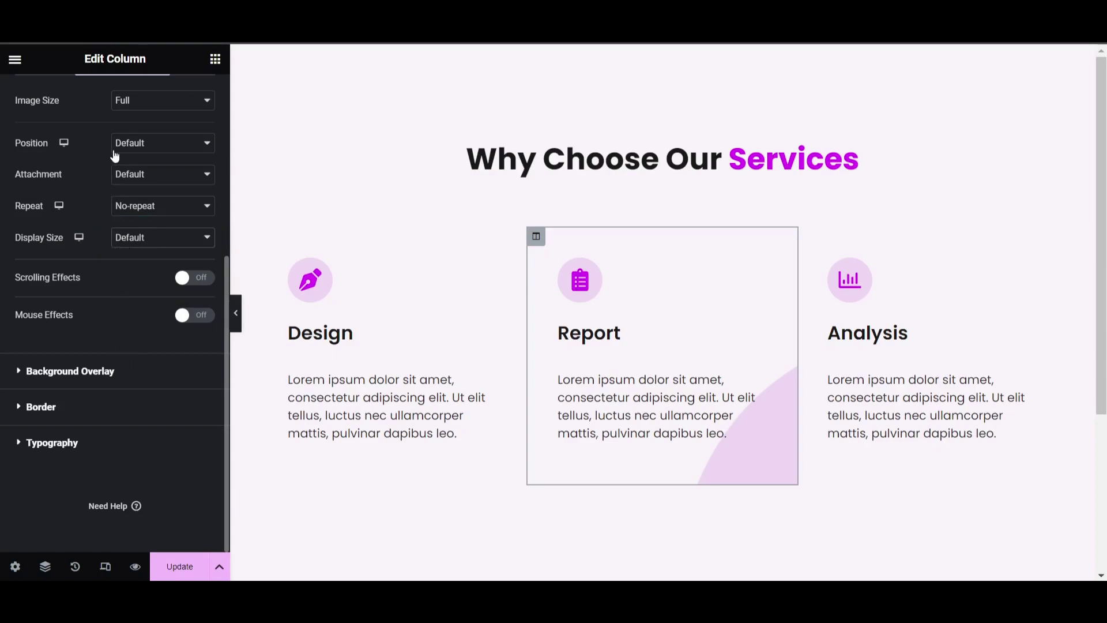
left_click(131, 174)
left_click(130, 176)
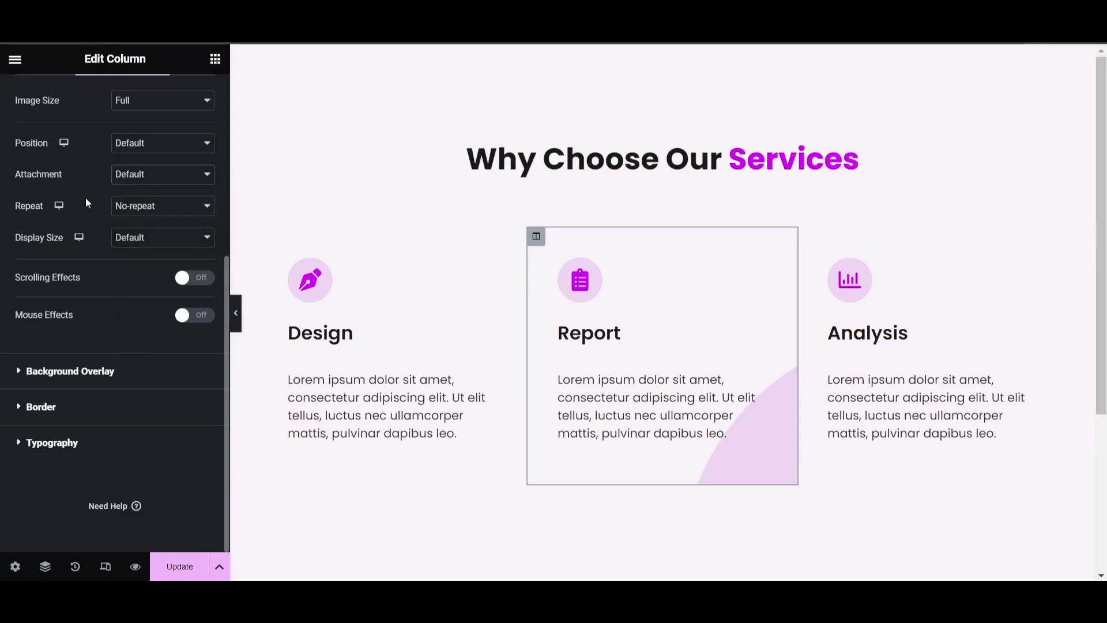
Offset the blob background to X -435 px and Y -735 px.
left_click(136, 148)
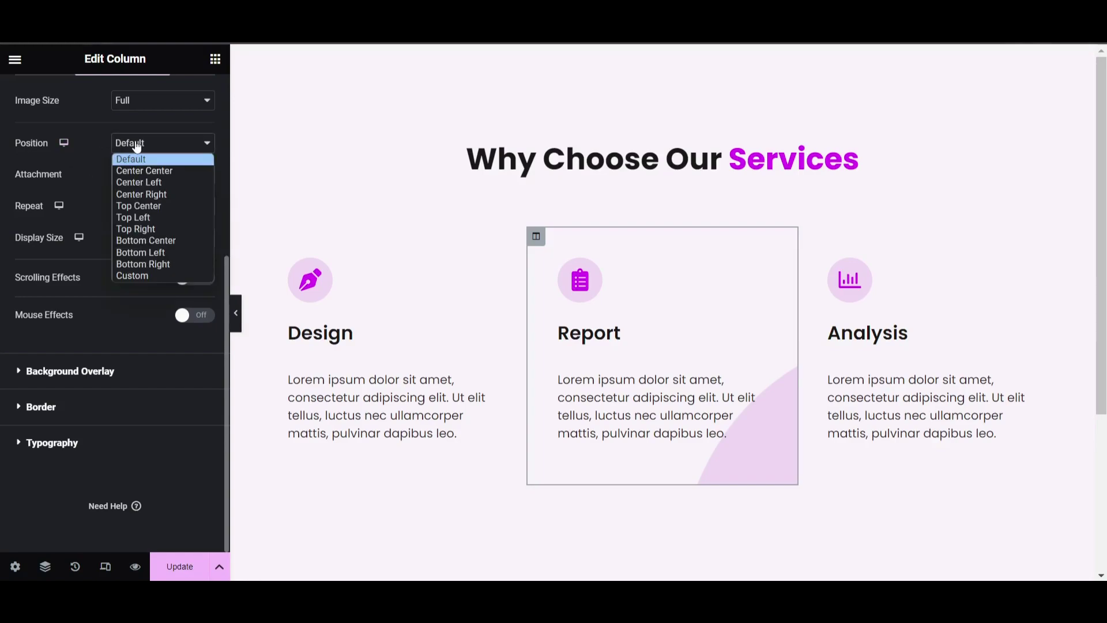
left_click(151, 285)
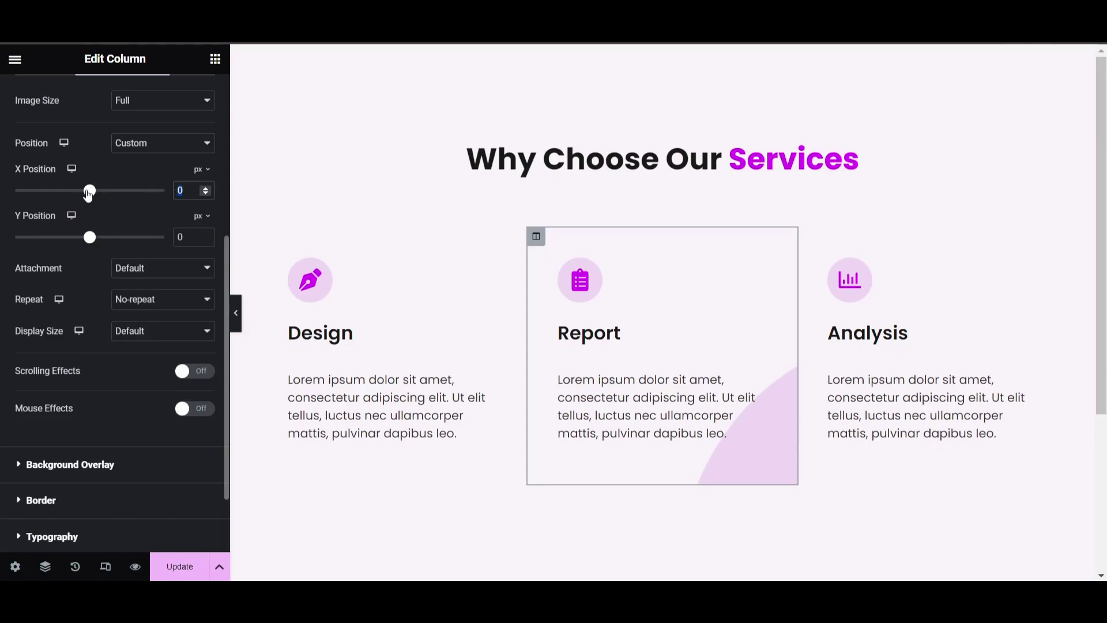
left_click_drag(89, 192, 48, 193)
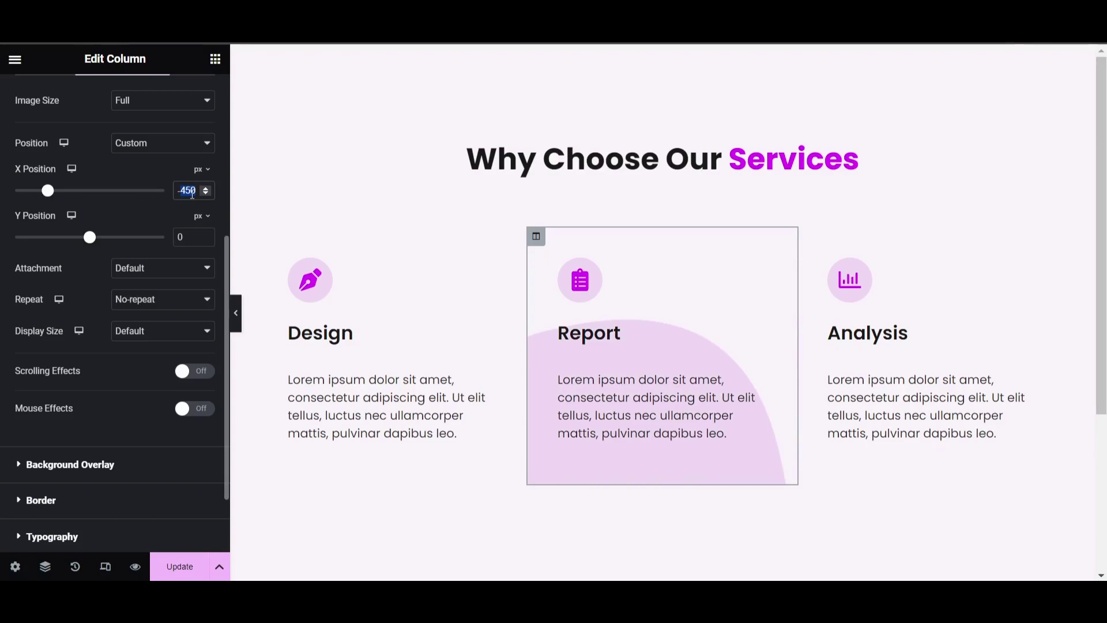
type("-435")
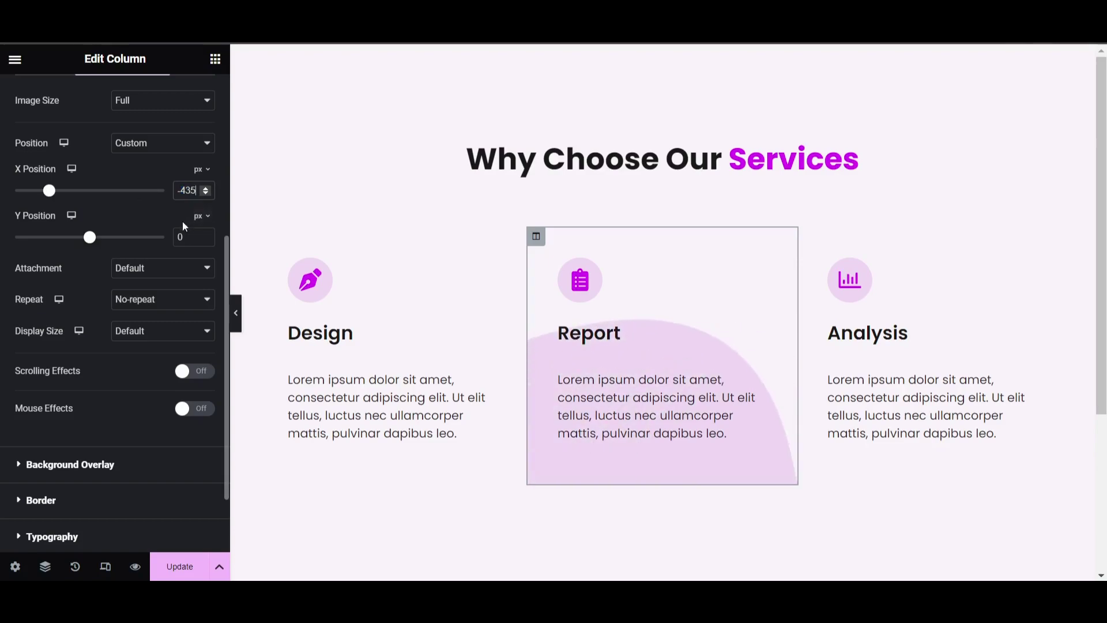
double_click(178, 237)
type("-735")
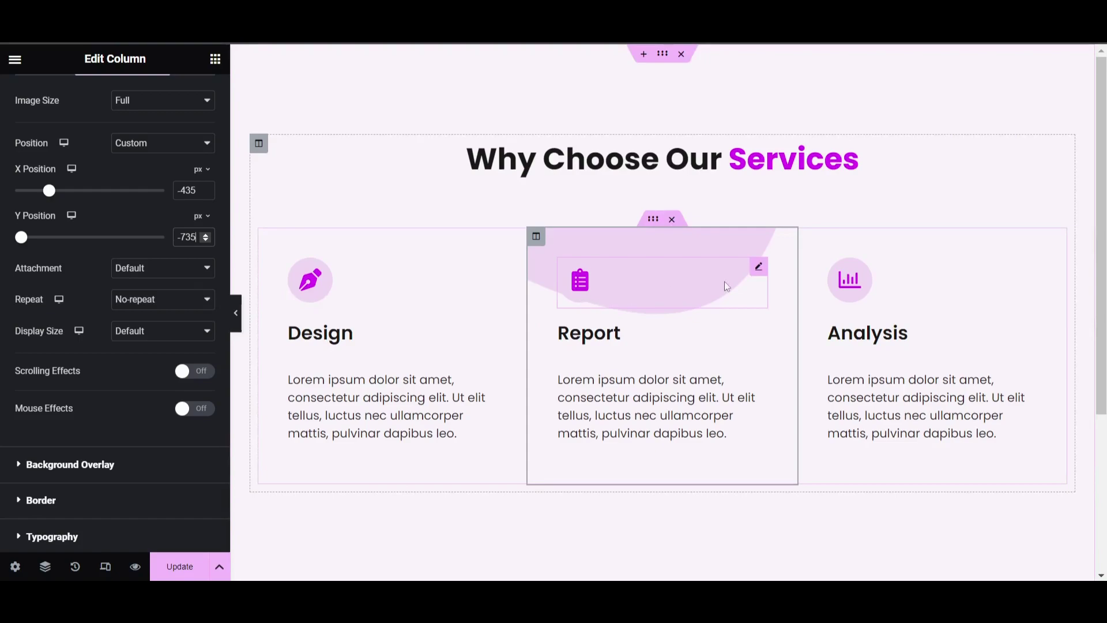
Drop the Report icon's primary colour alpha to zero (#EFD7F300), then reselect the column.
left_click(757, 269)
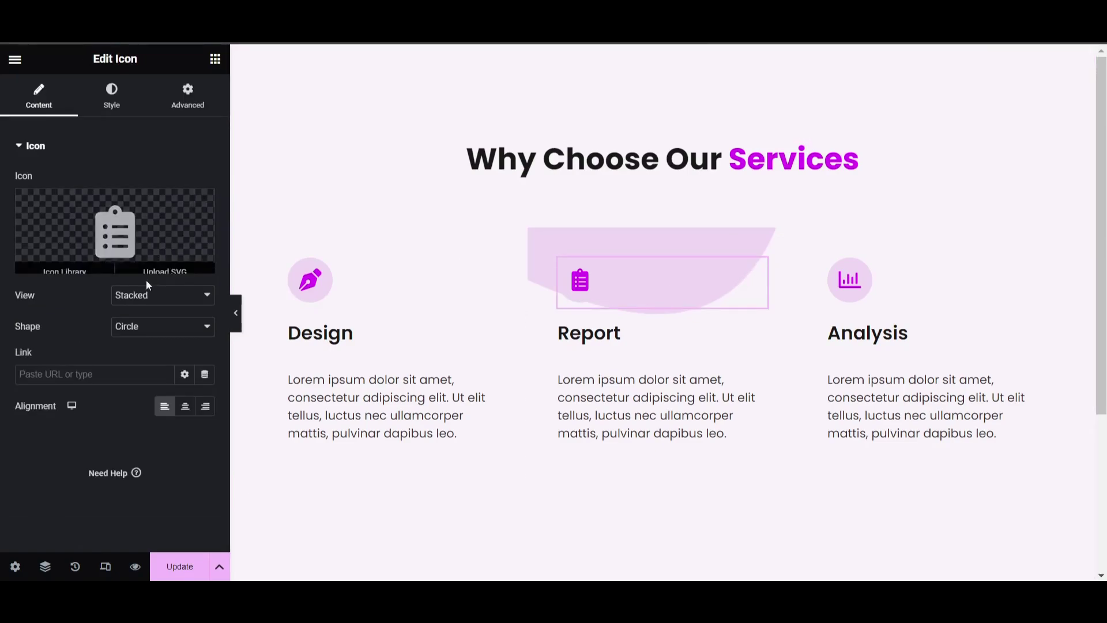
left_click(111, 94)
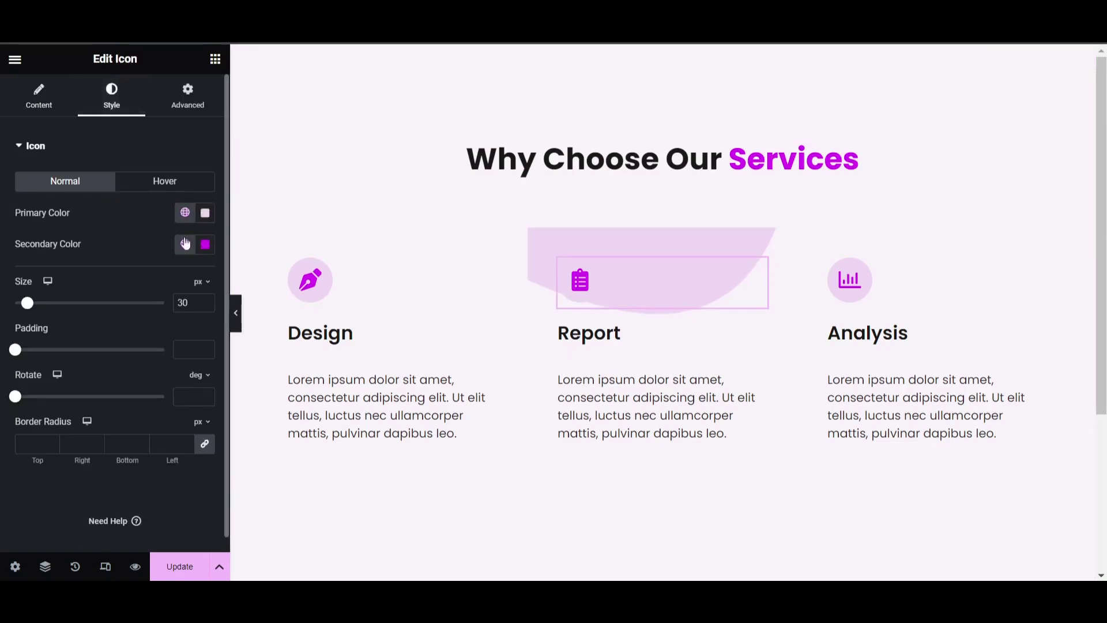
left_click(205, 218)
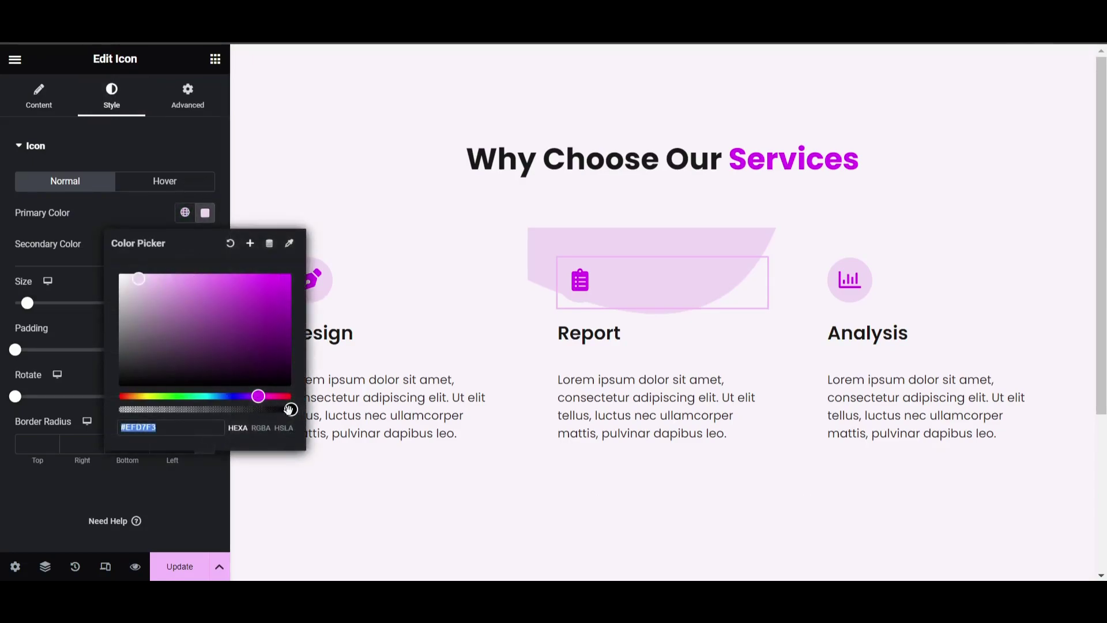
left_click_drag(290, 409, 88, 404)
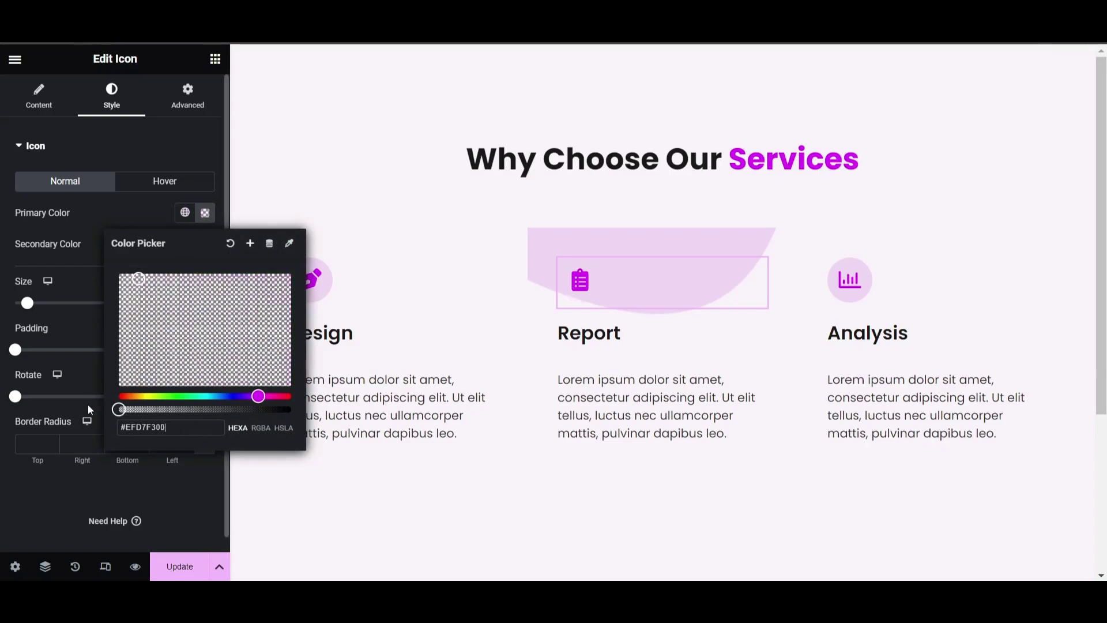
left_click(95, 198)
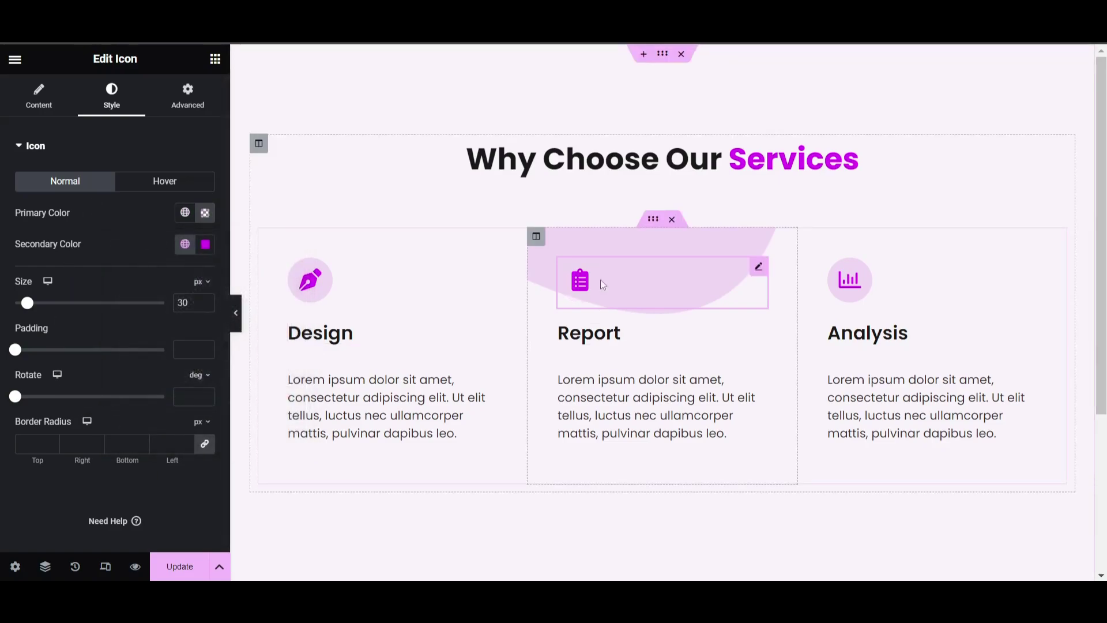
left_click(535, 236)
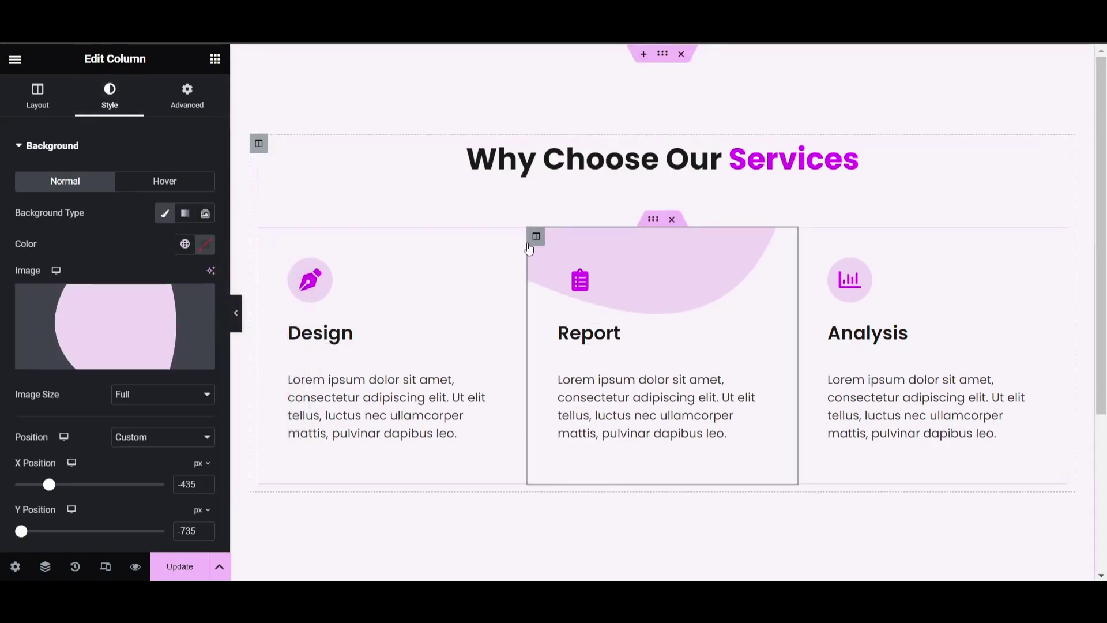
Set the Report column's border radius to 10 px on all corners.
left_click(109, 149)
left_click(74, 239)
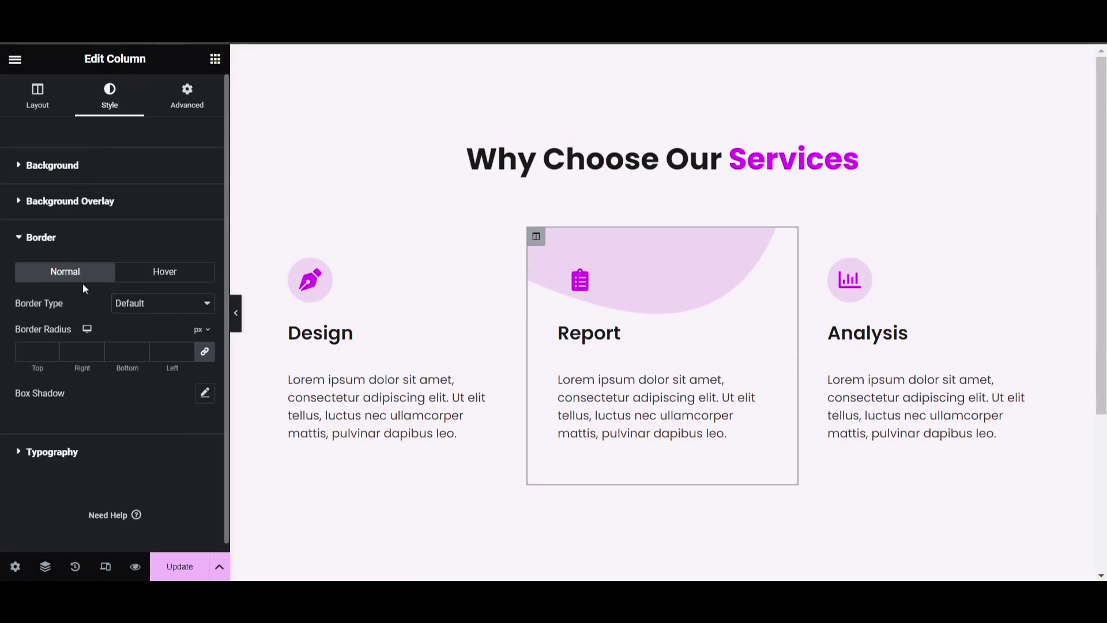
left_click(41, 346)
type("10")
Add a box shadow with vertical 20, blur 57 and spread -25.
left_click(207, 399)
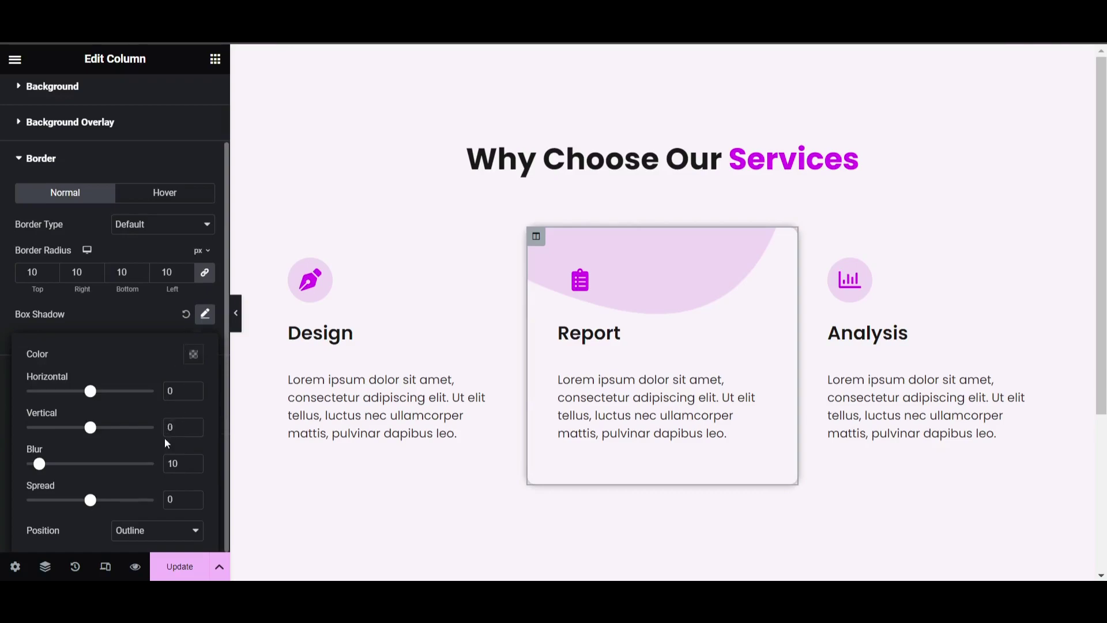
left_click(169, 428)
type("2")
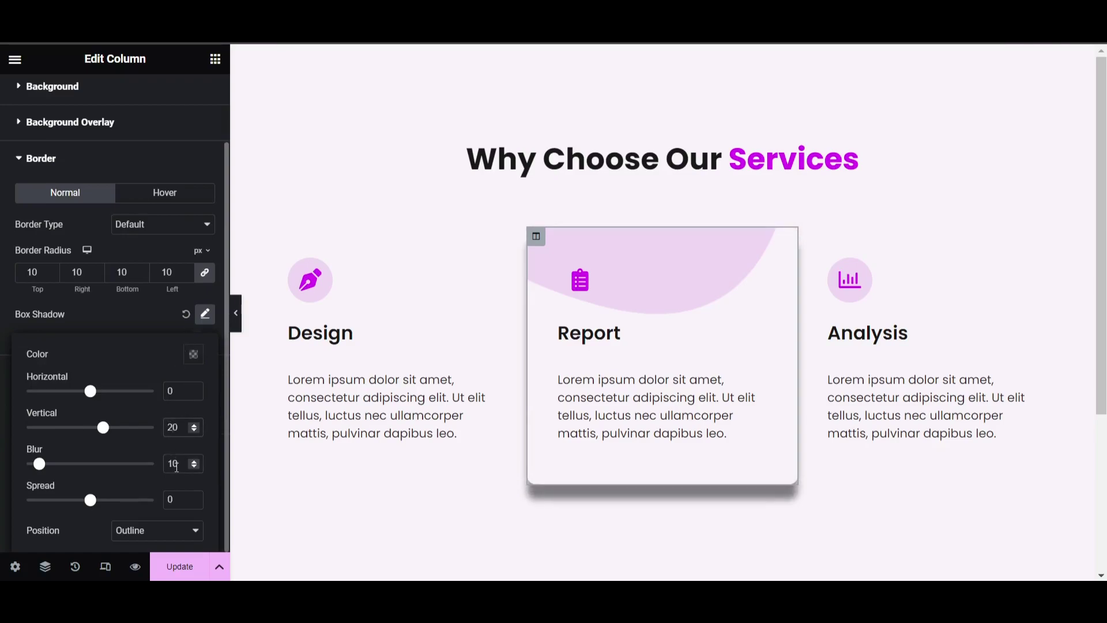
double_click(173, 464)
type("45")
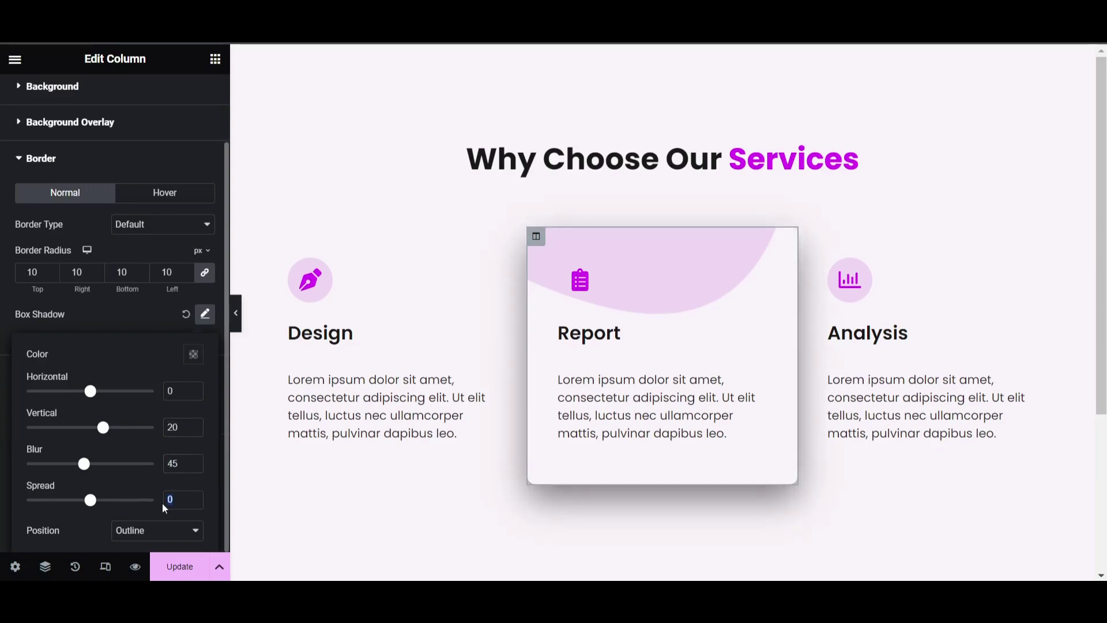
double_click(169, 501)
type("25")
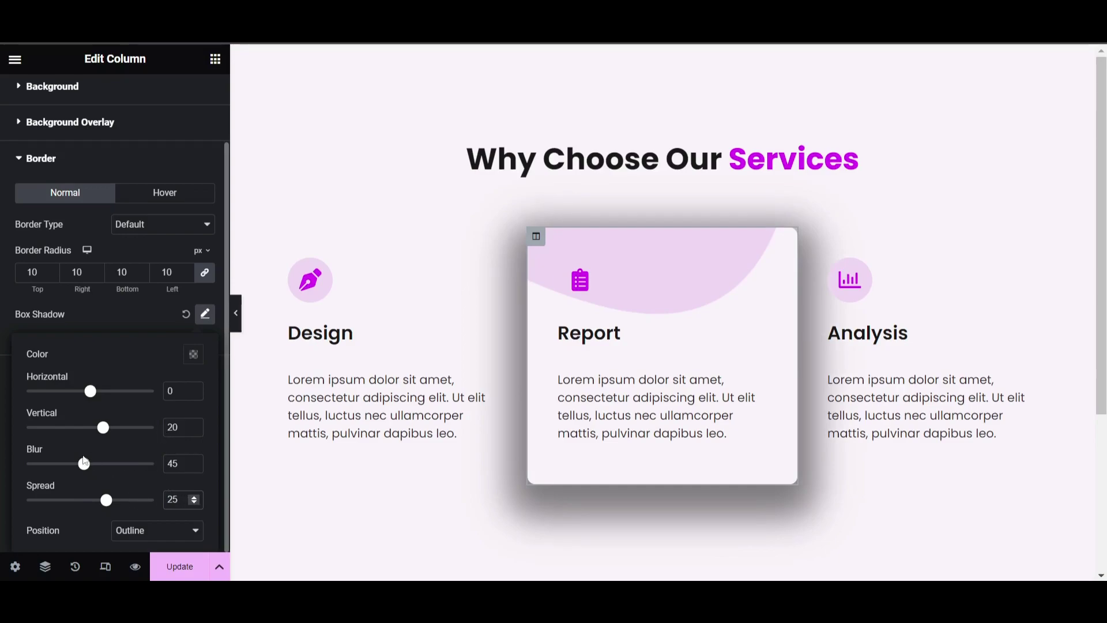
left_click_drag(85, 465, 74, 500)
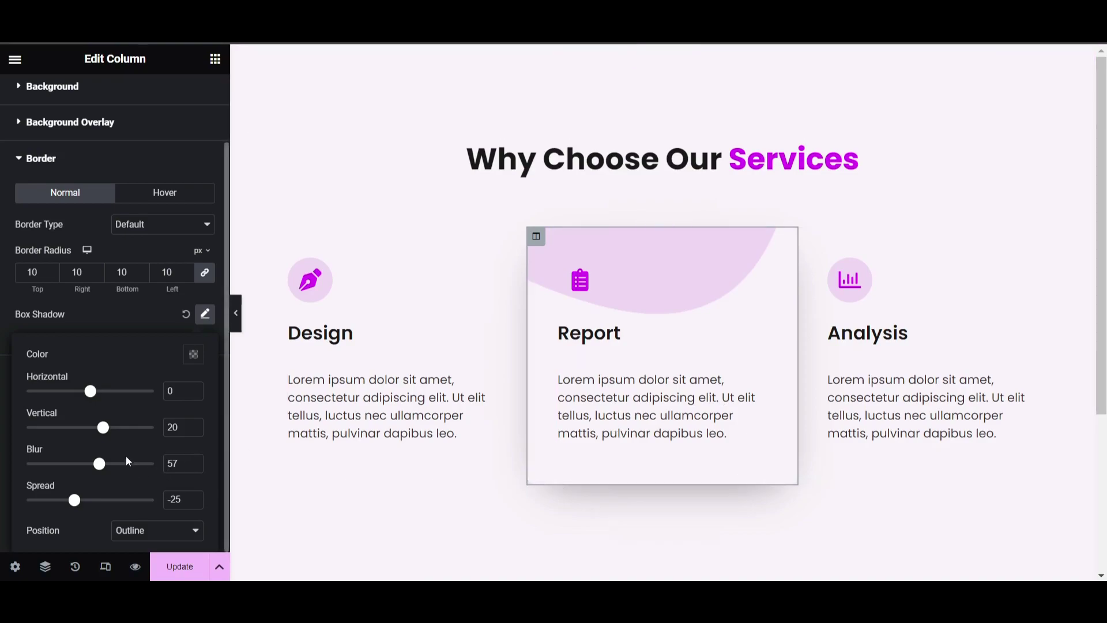
left_click(147, 322)
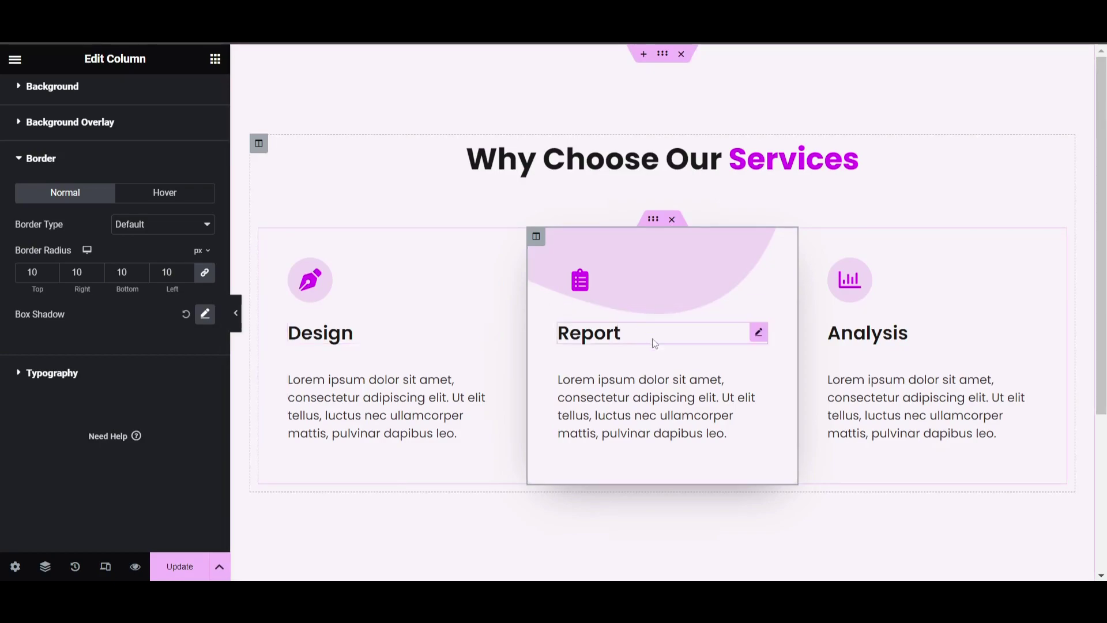
Set a Classic hover background on the Report column using blob.png.
scroll(95, 157, "up", 2)
left_click(107, 166)
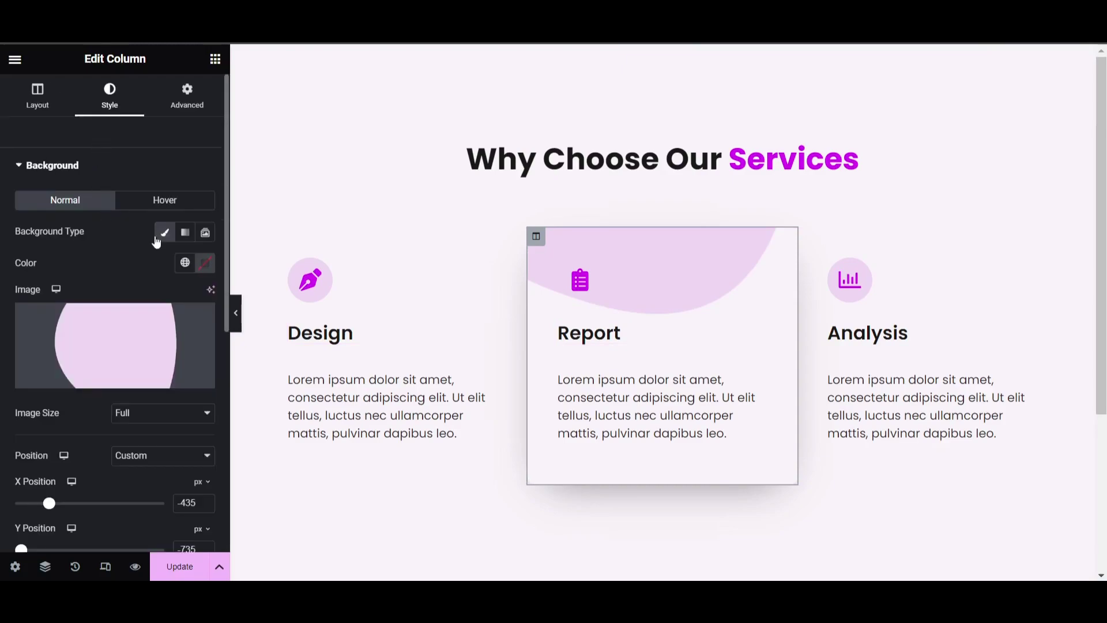
left_click(170, 209)
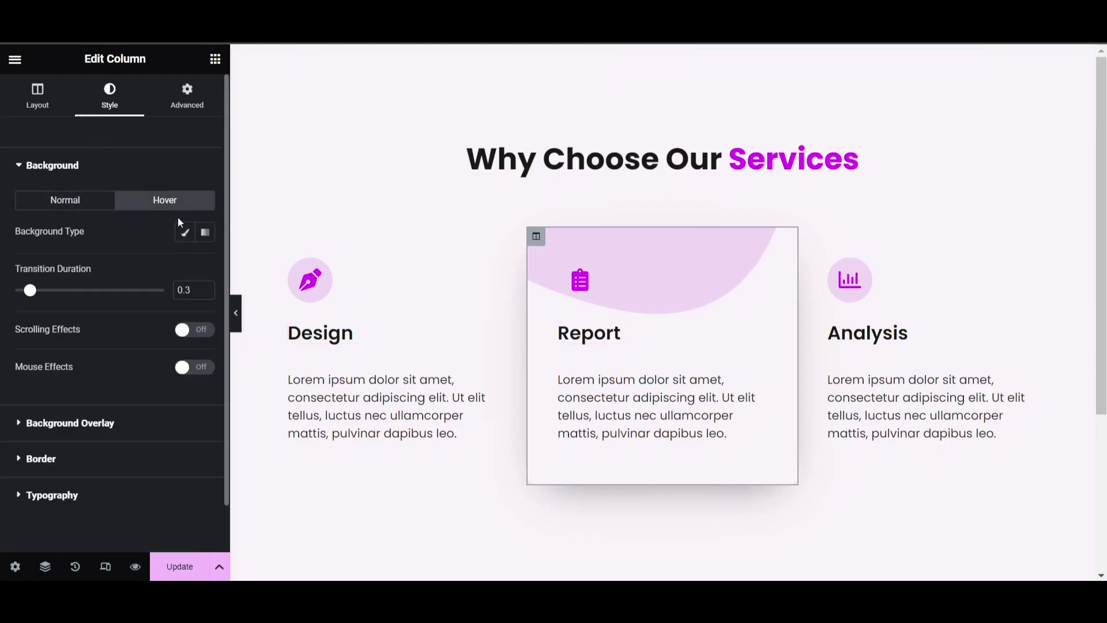
left_click(184, 231)
left_click(114, 359)
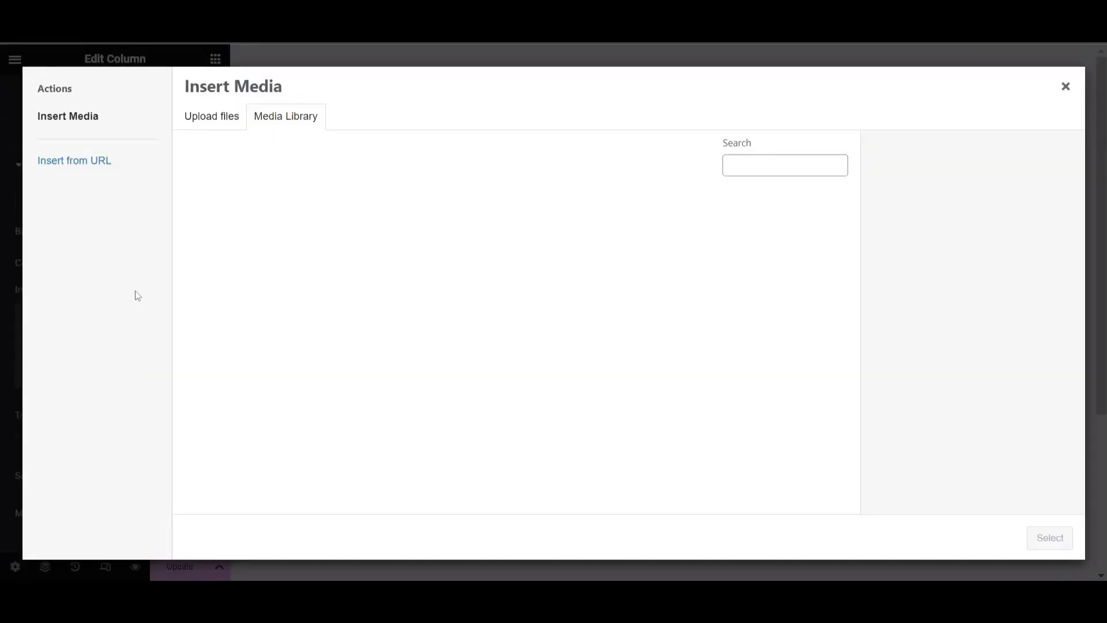
left_click(224, 272)
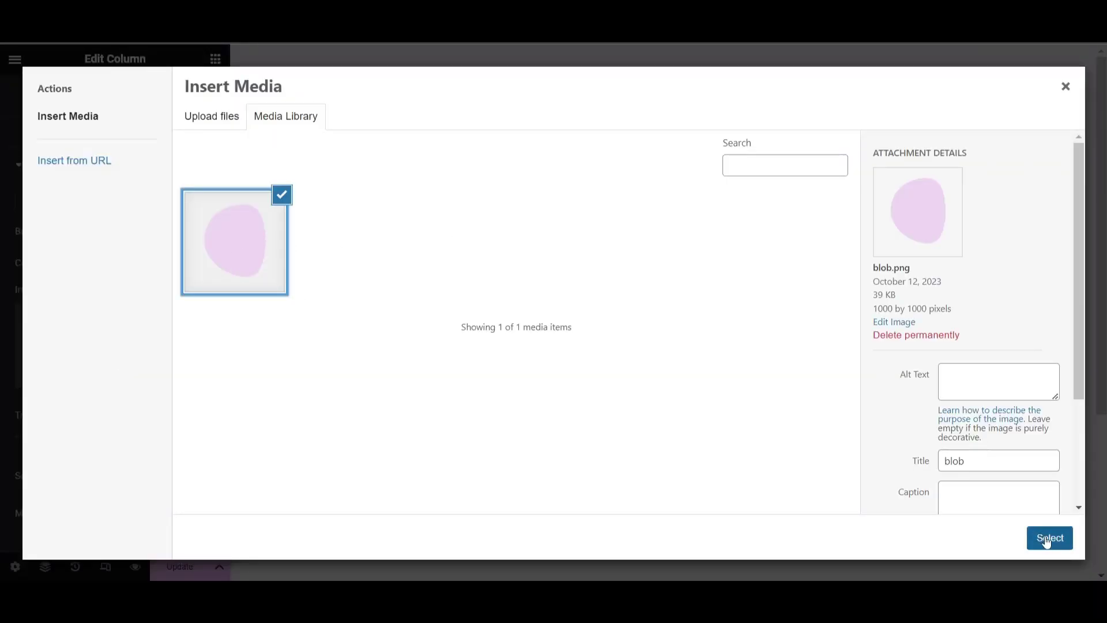
left_click(1047, 538)
Make the hover blob background No-repeat, keeping the default display size.
scroll(130, 353, "down", 5)
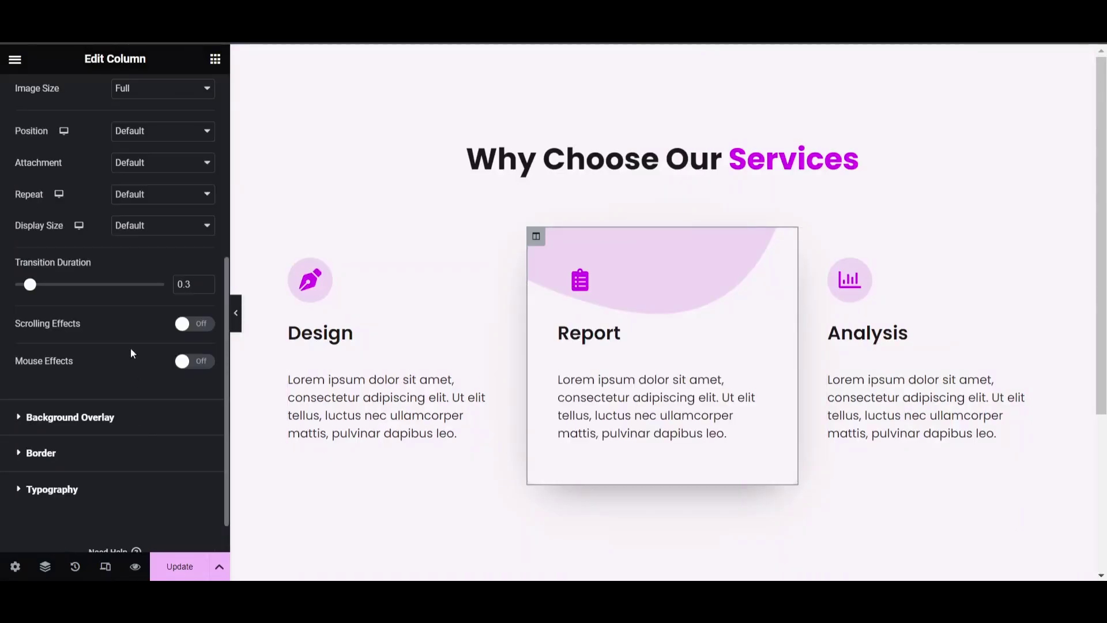
left_click(128, 233)
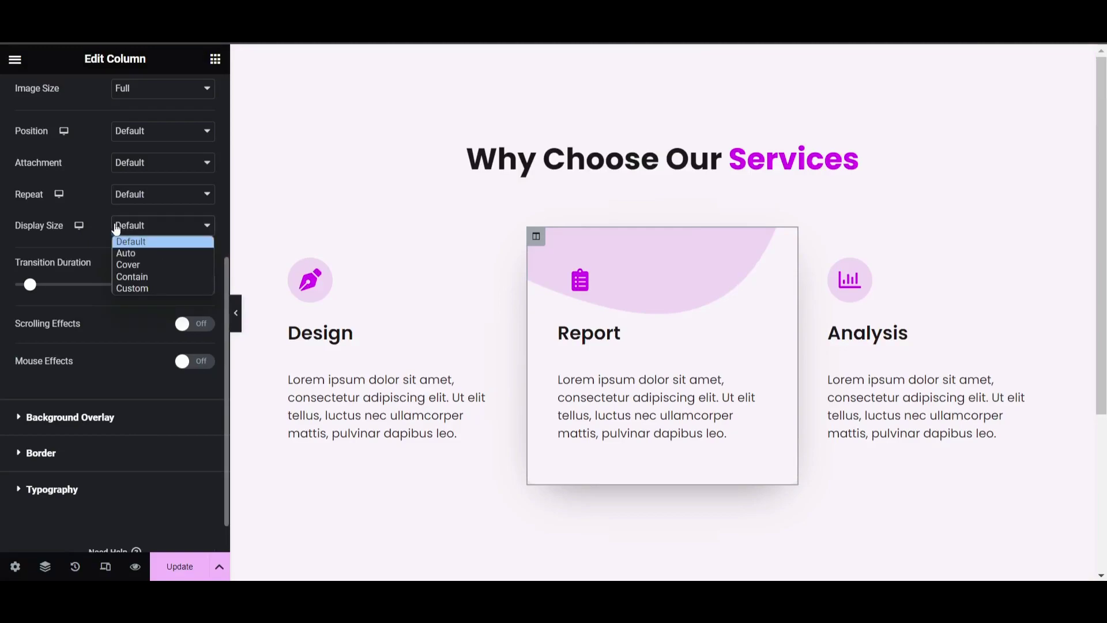
left_click(128, 239)
left_click(163, 199)
left_click(141, 222)
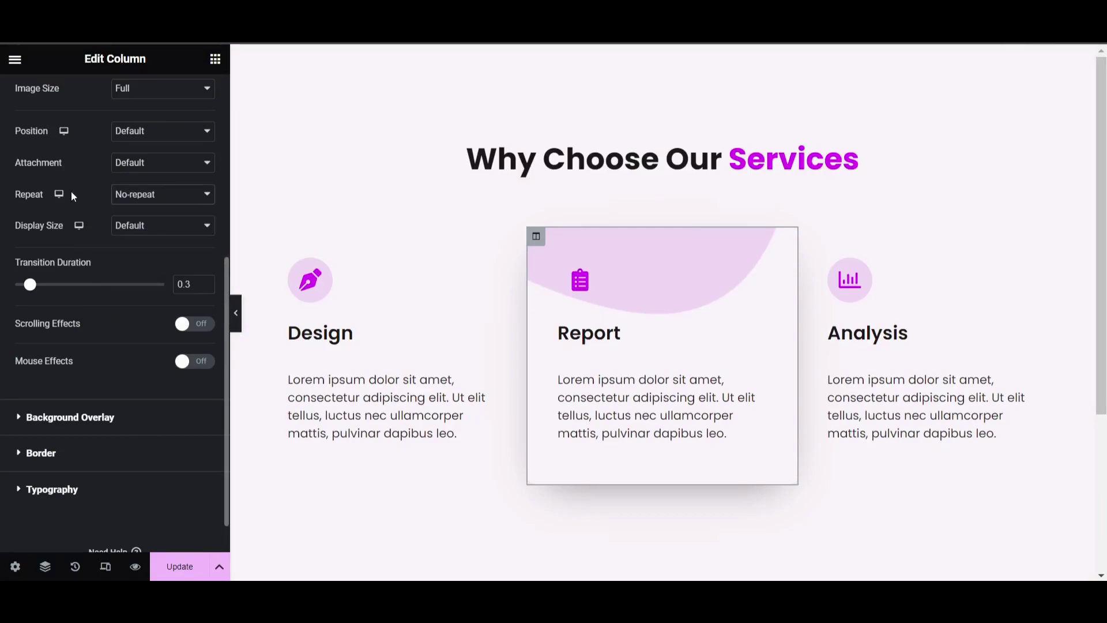
Position the hover blob at custom X -435 px, Y -735 px with a 0.4 s transition.
scroll(71, 197, "up", 5)
left_click(137, 455)
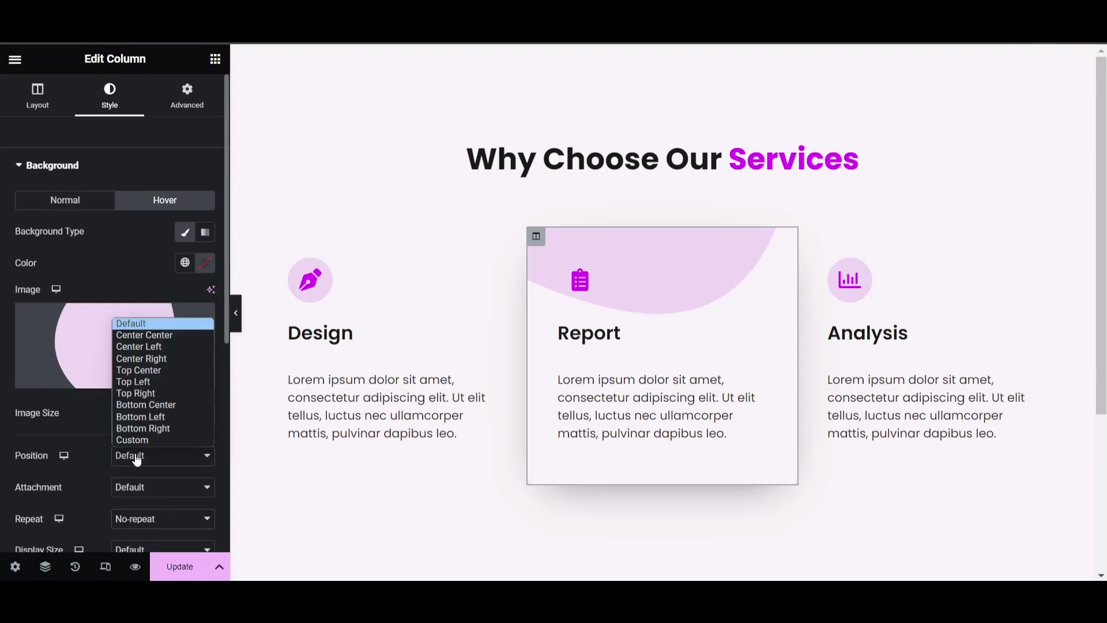
left_click(123, 440)
scroll(145, 325, "down", 5)
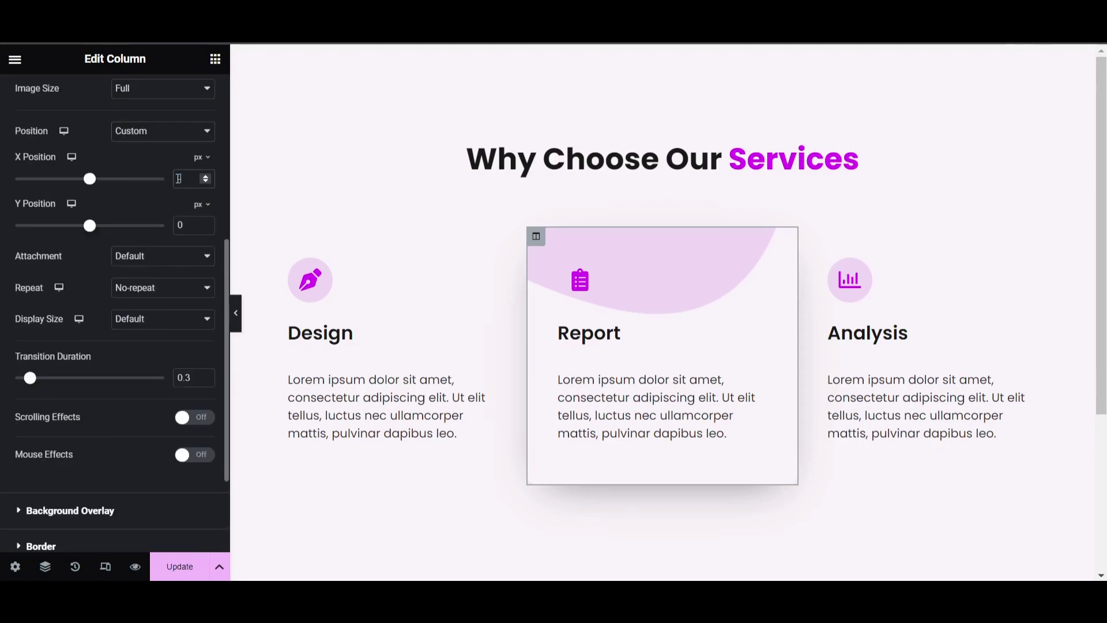
left_click(178, 179)
type("-435")
double_click(179, 224)
type("-735")
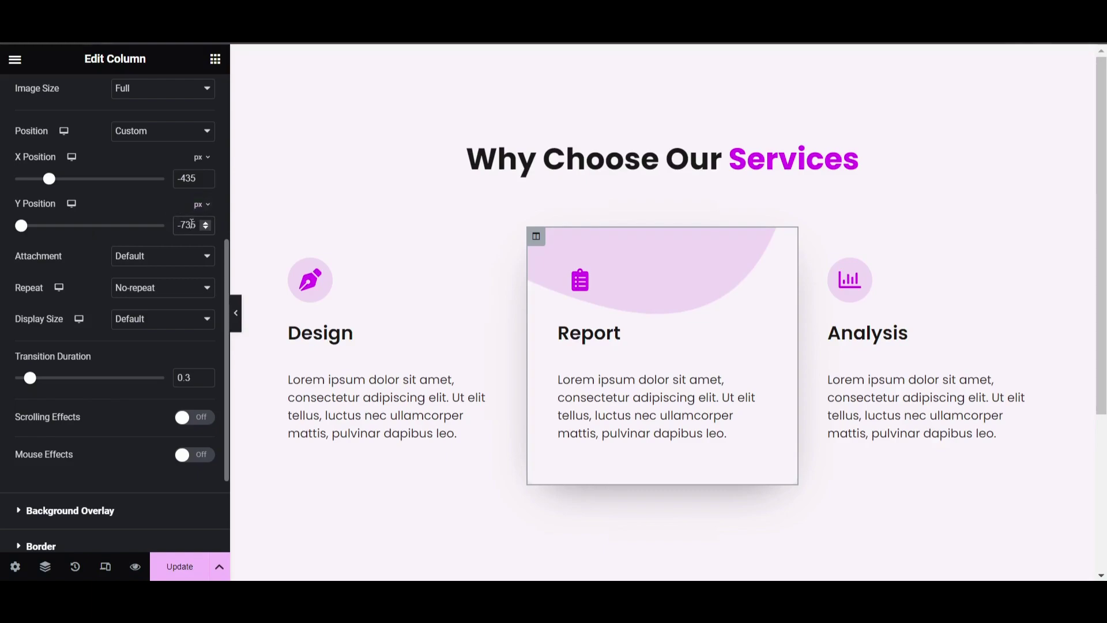
scroll(191, 225, "up", 10)
key("Up")
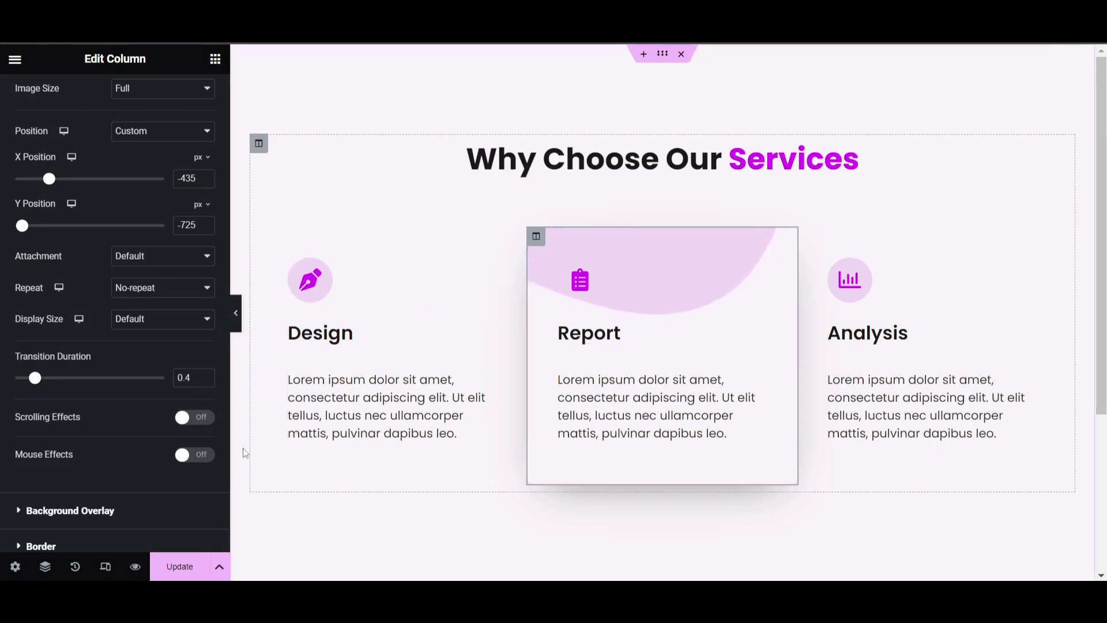
left_click(236, 313)
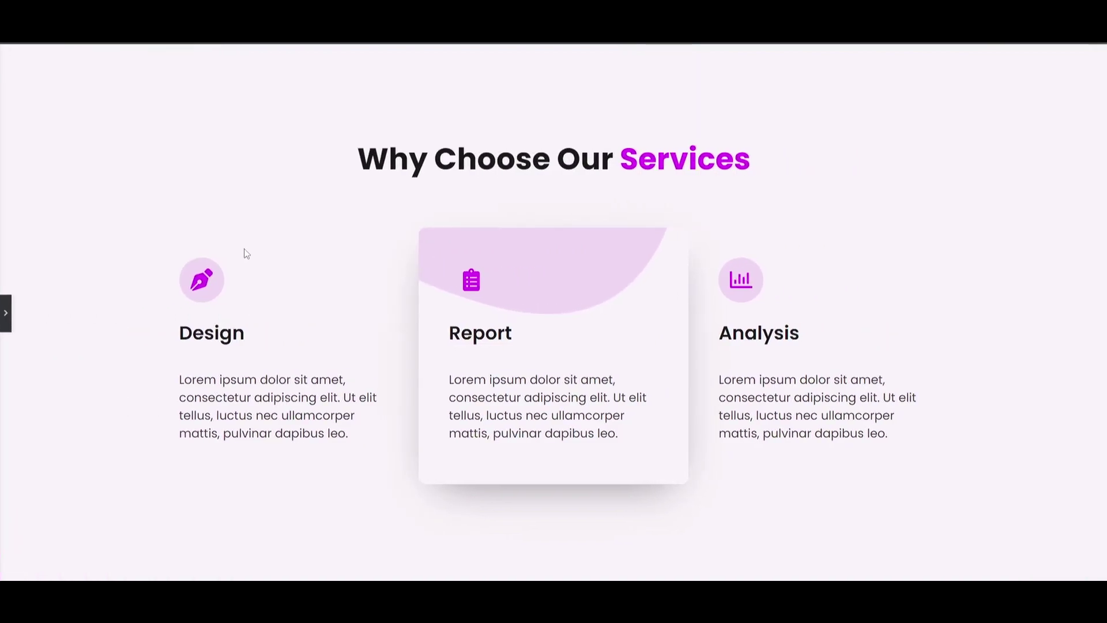